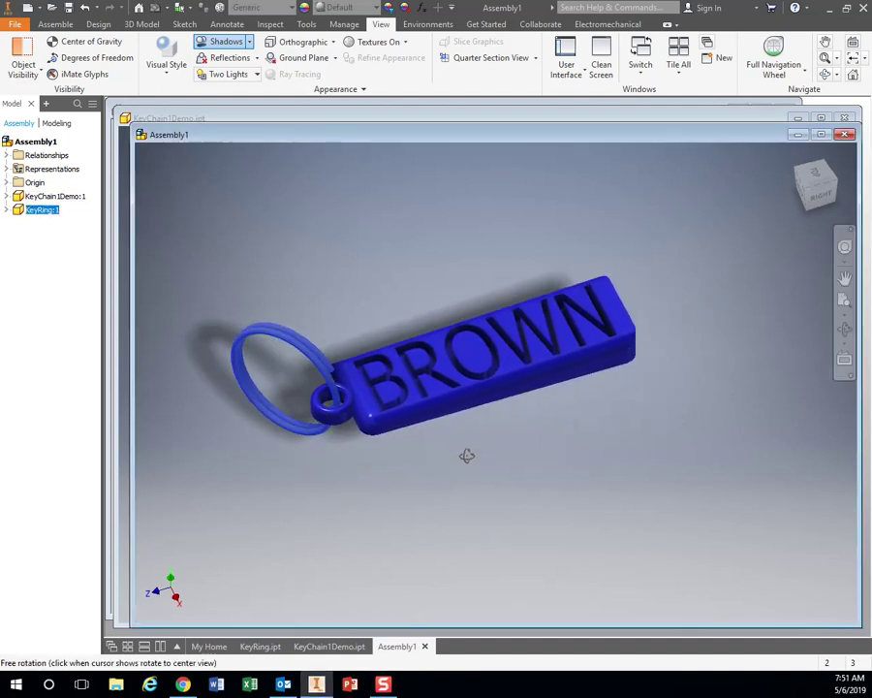
Drag KeyChainDemo:1 and KeyRing:1 so the key ring sits through the tag's hole
{"action": "left_click_drag", "start_coordinate": [466, 456], "coordinate": [705, 452]}
{"action": "left_click", "coordinate": [356, 323]}
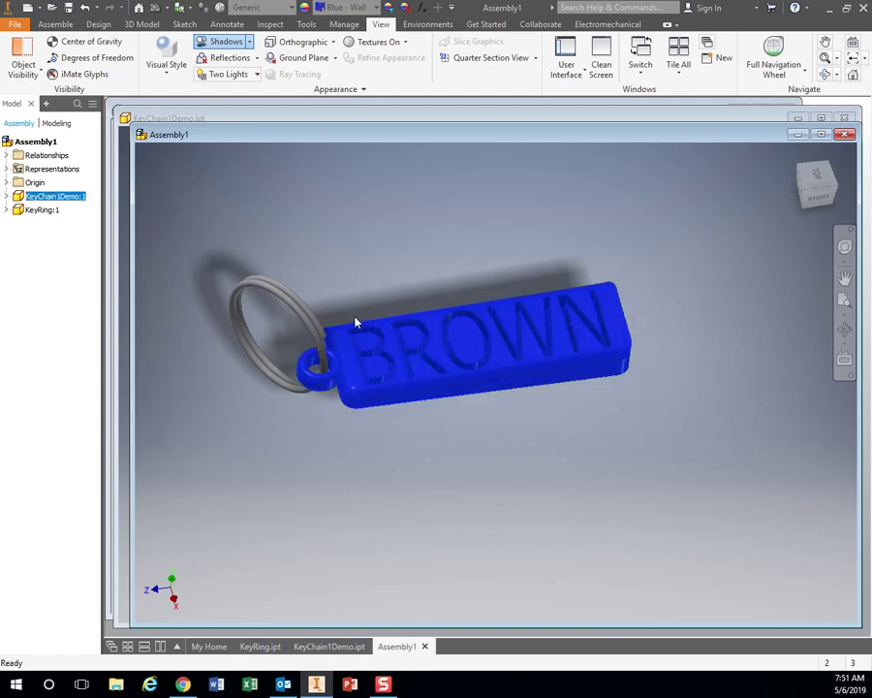
{"action": "left_click_drag", "start_coordinate": [252, 328], "coordinate": [238, 282]}
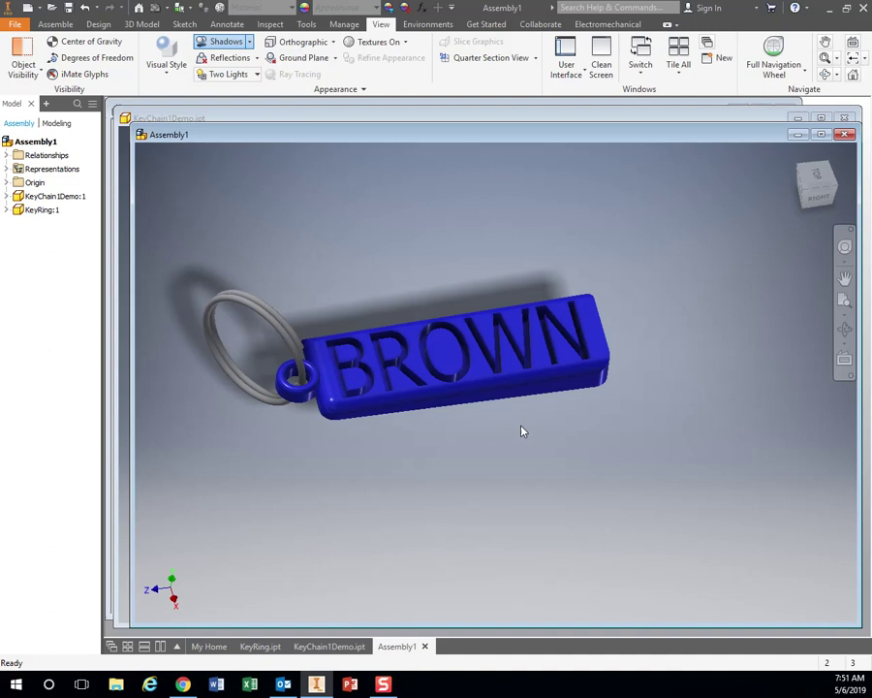
{"action": "left_click_drag", "start_coordinate": [549, 423], "coordinate": [584, 412]}
{"action": "middle_click_drag", "start_coordinate": [584, 412], "coordinate": [526, 427], "text": "shift"}
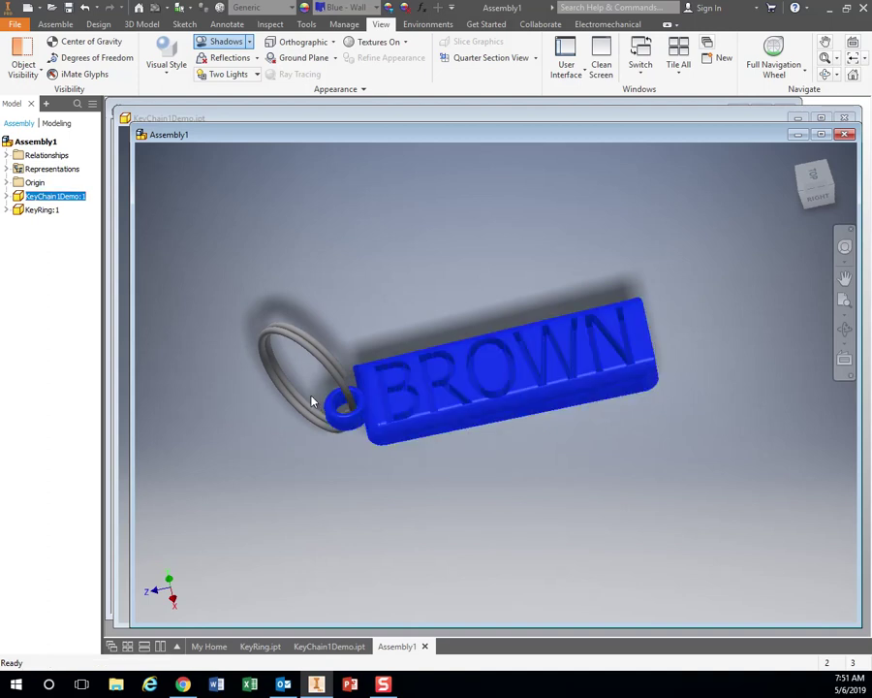
{"action": "left_click_drag", "start_coordinate": [264, 375], "coordinate": [204, 441]}
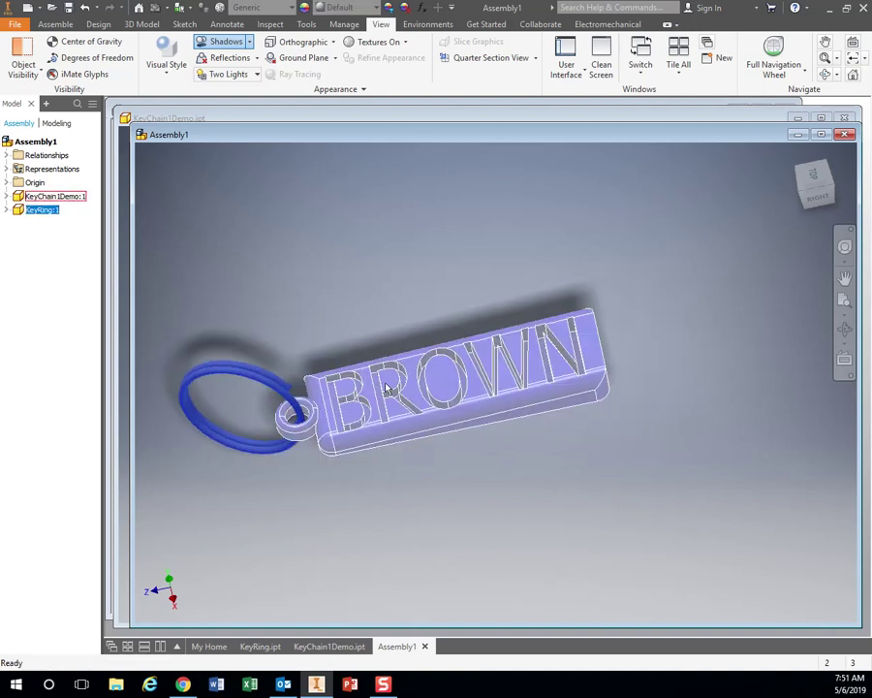
{"action": "left_click", "coordinate": [439, 458]}
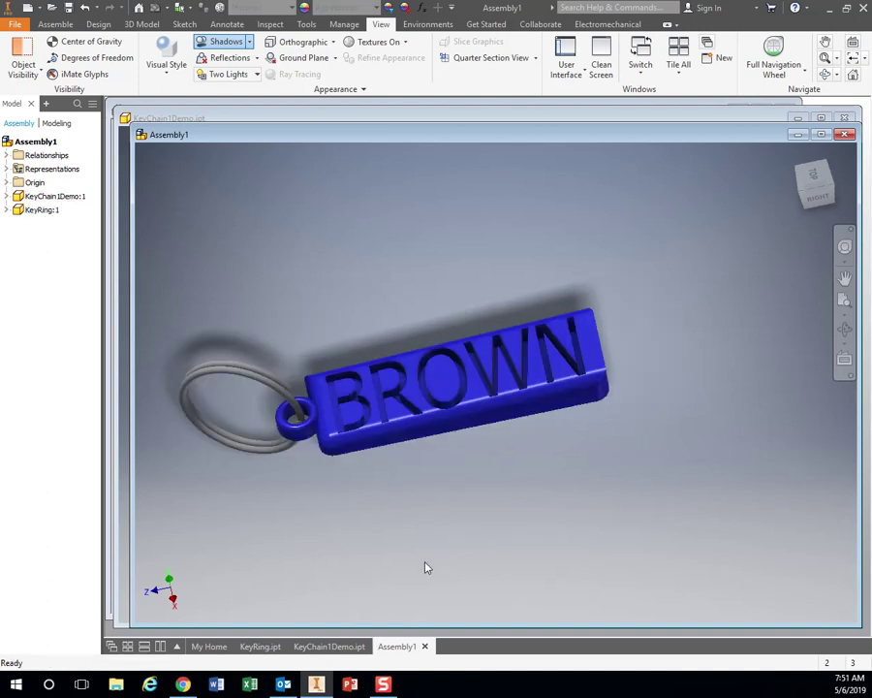
Glance at KeyRing.ipt, then orbit KeyChain1Demo.ipt through top-down, front and edge-on views
{"action": "left_click", "coordinate": [275, 649]}
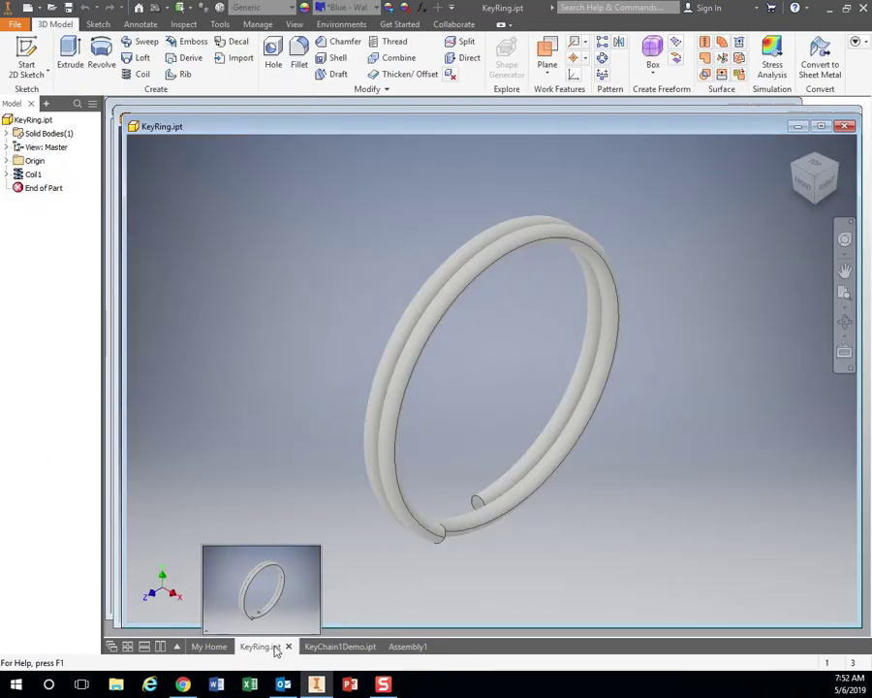
{"action": "mouse_move", "coordinate": [334, 498]}
{"action": "middle_mouse_down", "text": "shift"}
{"action": "mouse_move", "coordinate": [302, 417]}
{"action": "mouse_move", "coordinate": [335, 509]}
{"action": "middle_mouse_up", "text": "shift"}
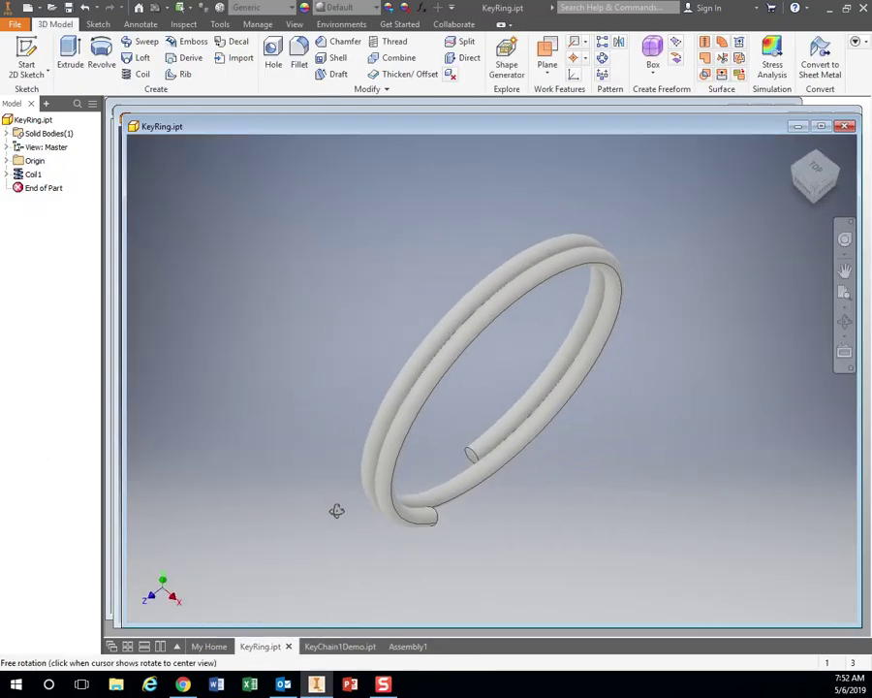
{"action": "left_click", "coordinate": [341, 647]}
{"action": "middle_click_drag", "start_coordinate": [610, 487], "coordinate": [413, 258], "text": "shift"}
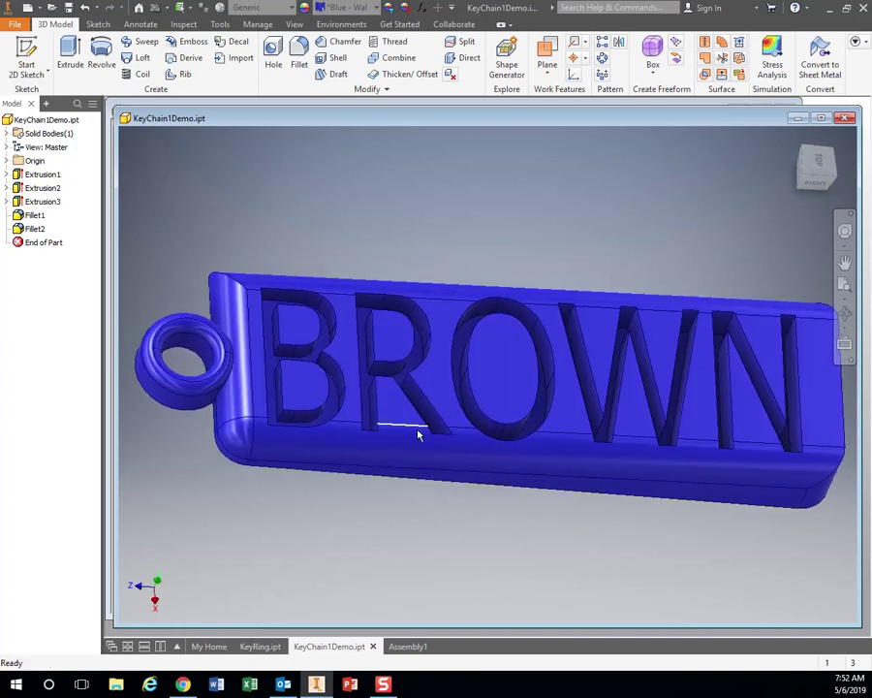
{"action": "scroll", "coordinate": [419, 436], "scroll_direction": "up", "scroll_amount": 3}
{"action": "scroll", "coordinate": [427, 444], "scroll_direction": "down", "scroll_amount": 4}
{"action": "middle_click_drag", "start_coordinate": [439, 455], "coordinate": [458, 438], "text": "shift"}
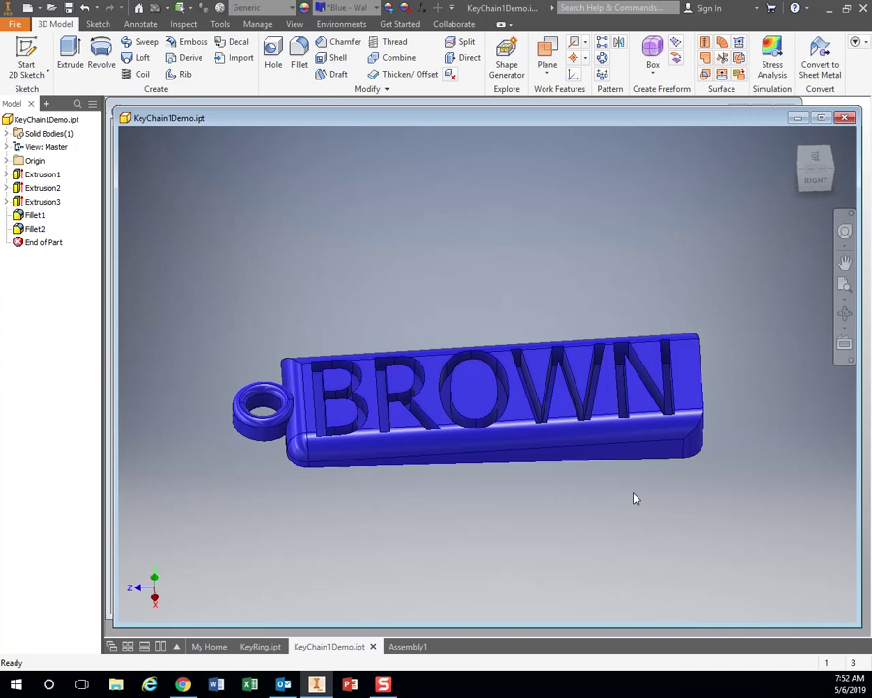
{"action": "middle_click_drag", "start_coordinate": [607, 528], "coordinate": [541, 521], "text": "shift"}
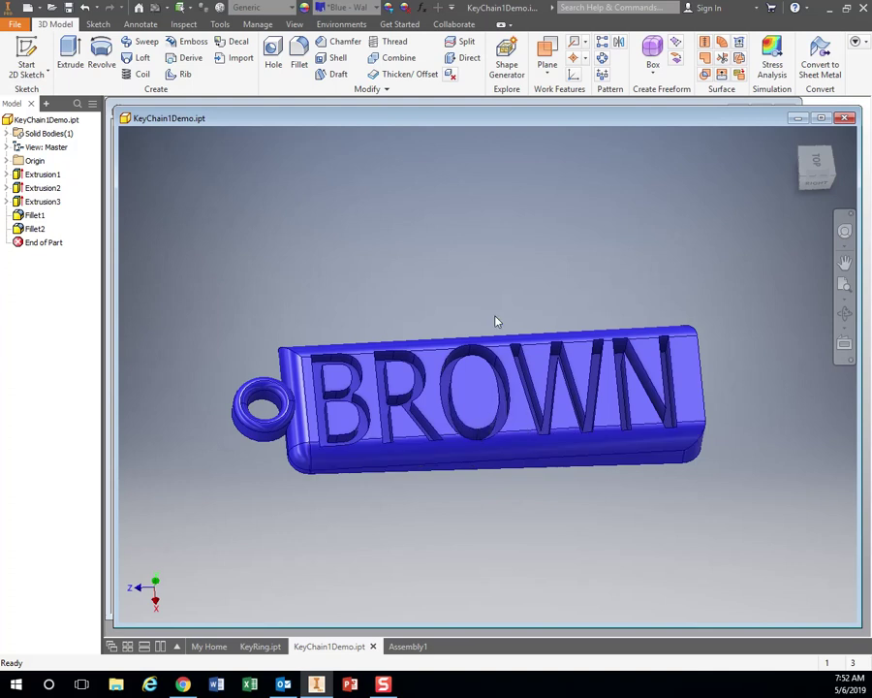
{"action": "middle_click_drag", "start_coordinate": [481, 603], "coordinate": [341, 561], "text": "shift"}
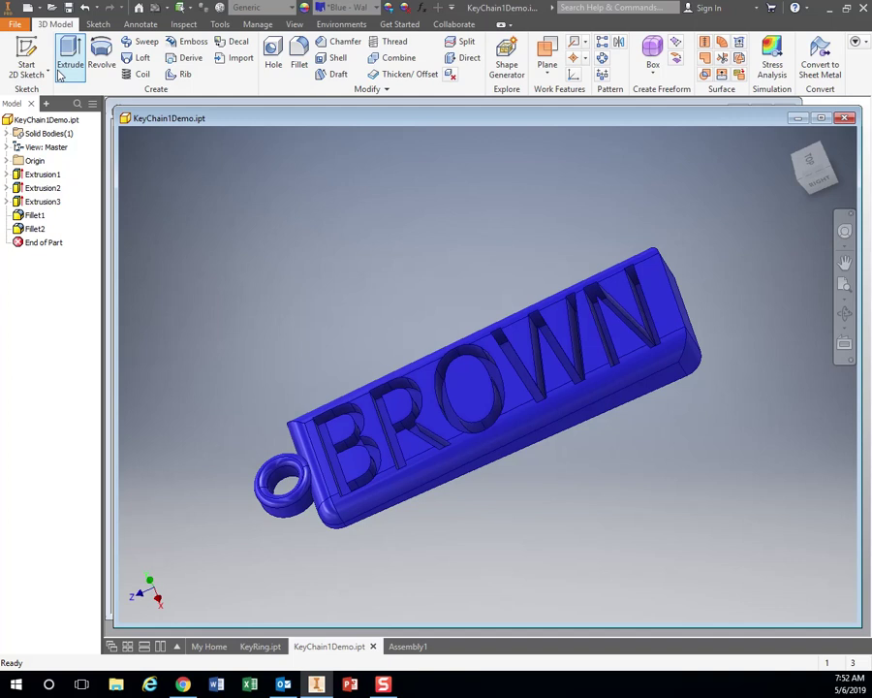
Create a new part, Part4, from the Metric Standard (mm).ipt template
{"action": "left_click", "coordinate": [13, 25]}
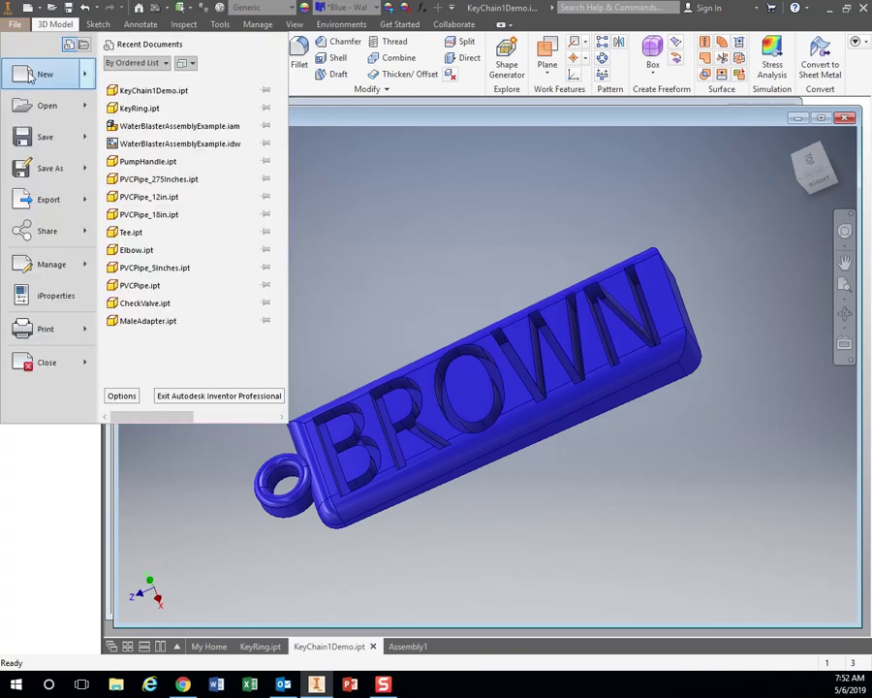
{"action": "left_click", "coordinate": [29, 75]}
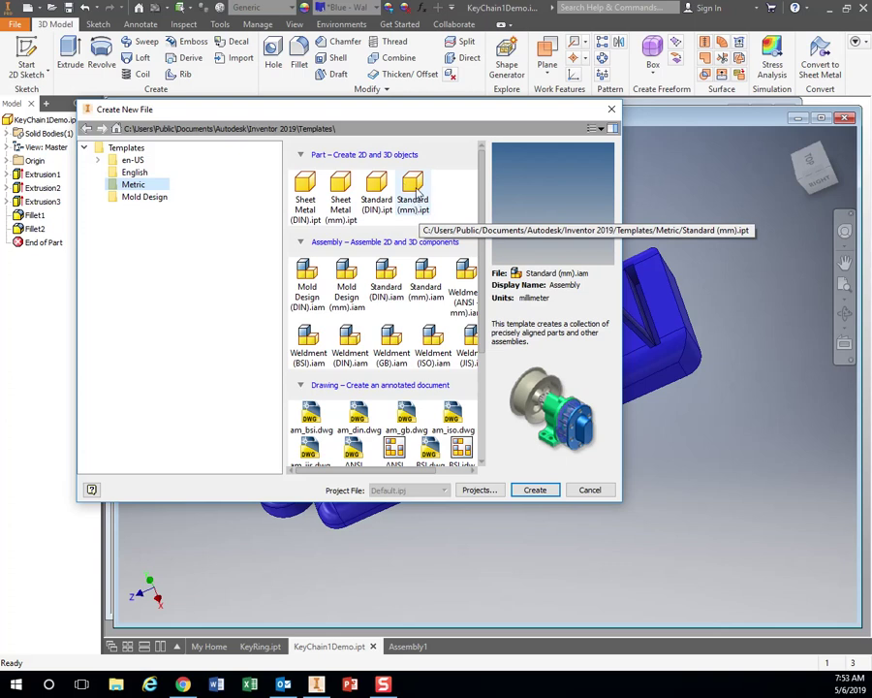
{"action": "left_click", "coordinate": [419, 194]}
{"action": "left_click", "coordinate": [533, 492]}
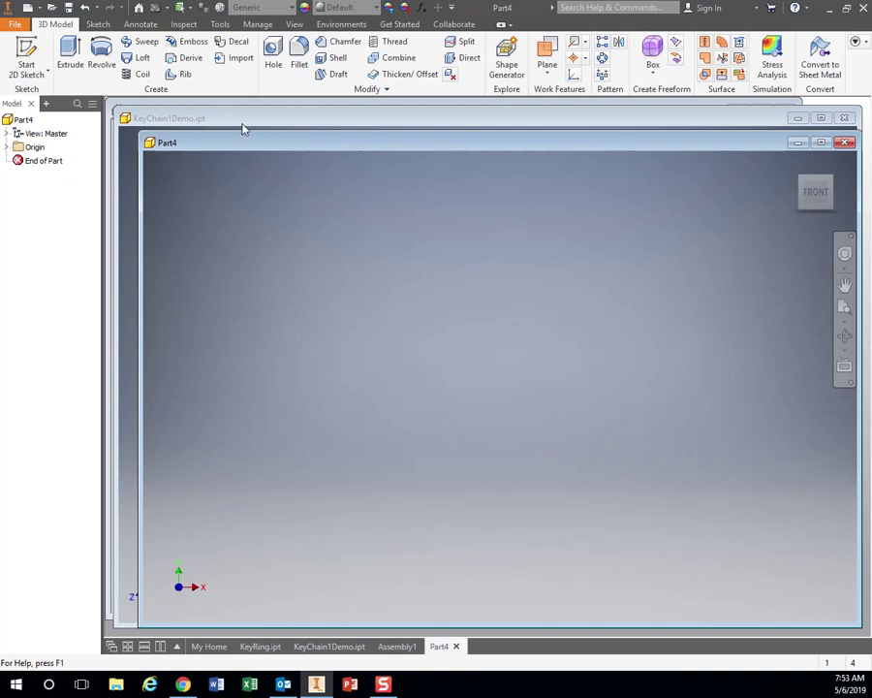
Maximize Part4, create and finish an empty Sketch1, then start Sketch2 on the XZ plane
{"action": "double_click", "coordinate": [287, 149]}
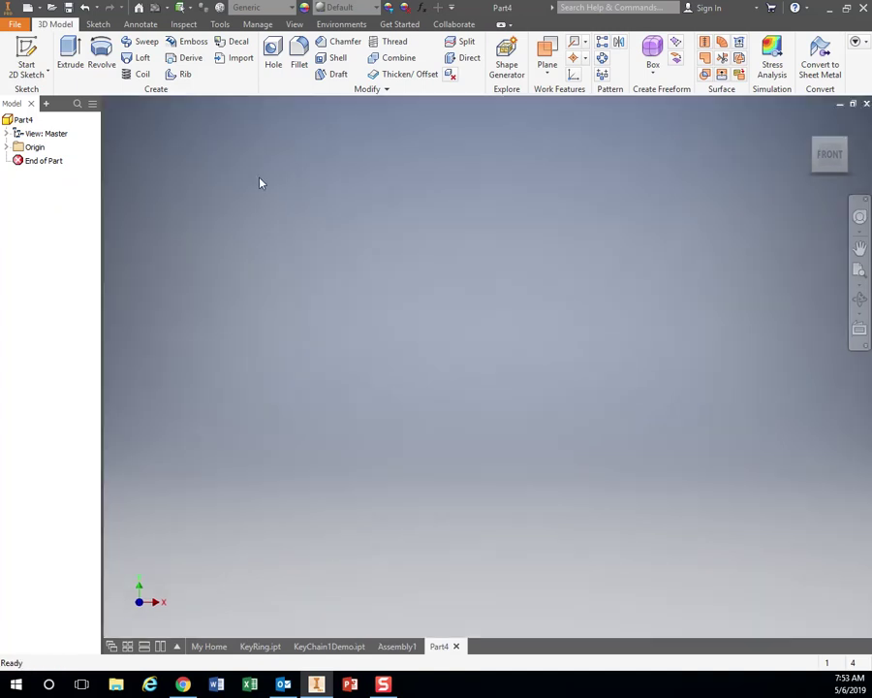
{"action": "left_click", "coordinate": [30, 64]}
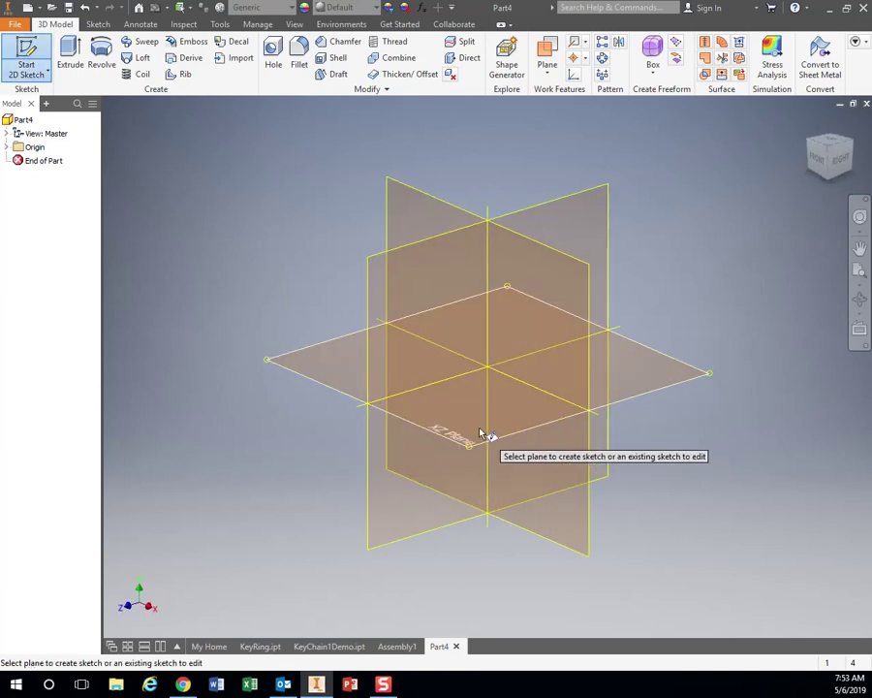
{"action": "left_click", "coordinate": [492, 441]}
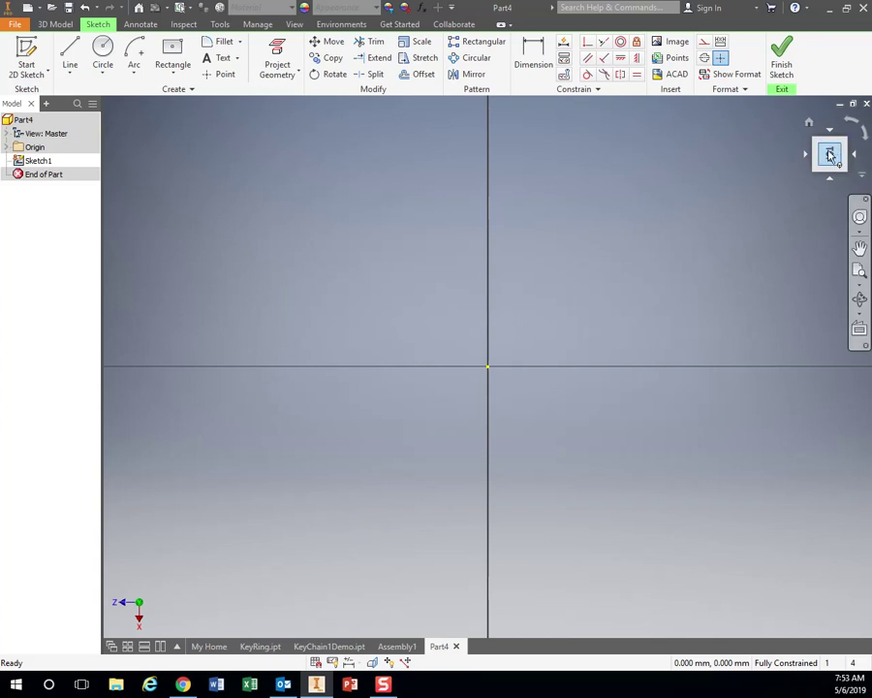
{"action": "left_click", "coordinate": [782, 60]}
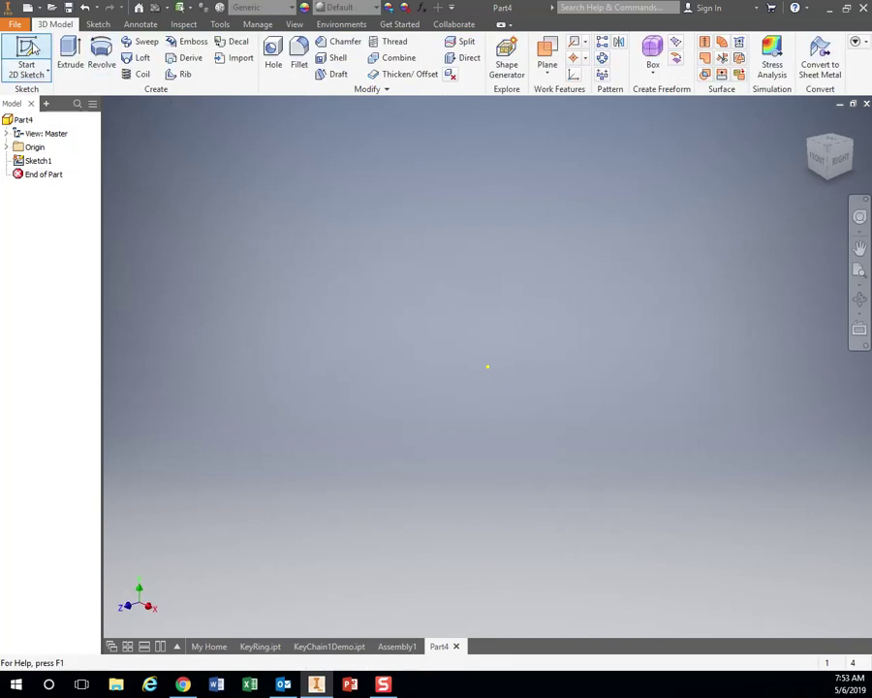
{"action": "left_click", "coordinate": [35, 49]}
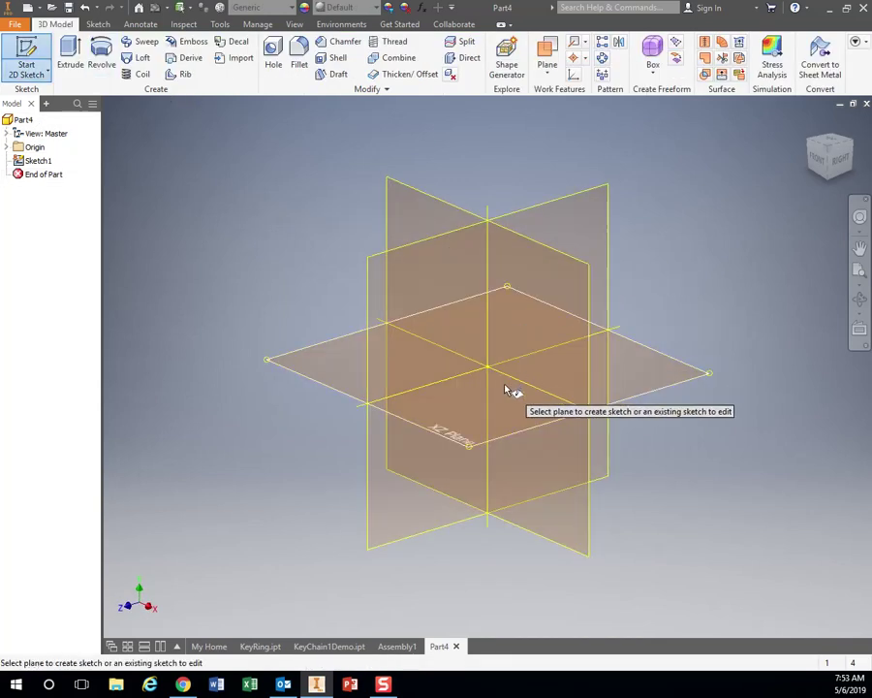
{"action": "left_click", "coordinate": [493, 427]}
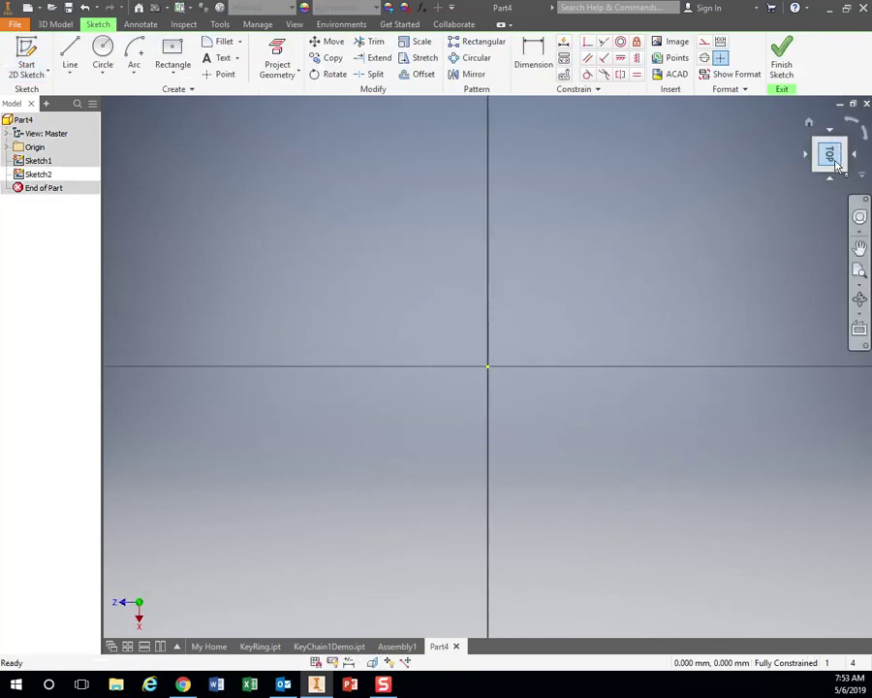
Rotate the sketch view a quarter turn and choose the Two Point rectangle type
{"action": "left_click", "coordinate": [852, 125]}
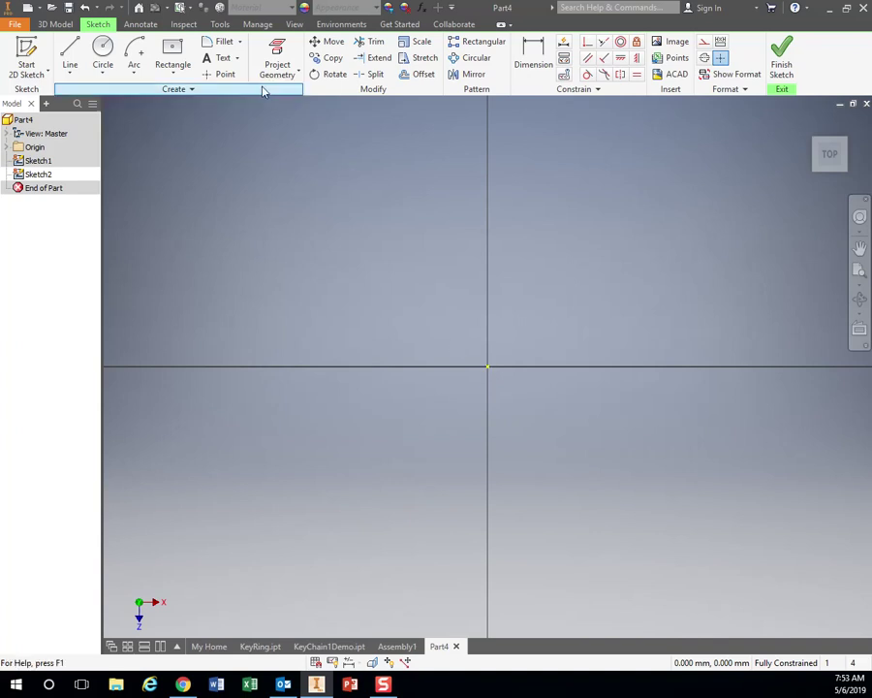
{"action": "left_click", "coordinate": [175, 72]}
{"action": "left_click", "coordinate": [184, 94]}
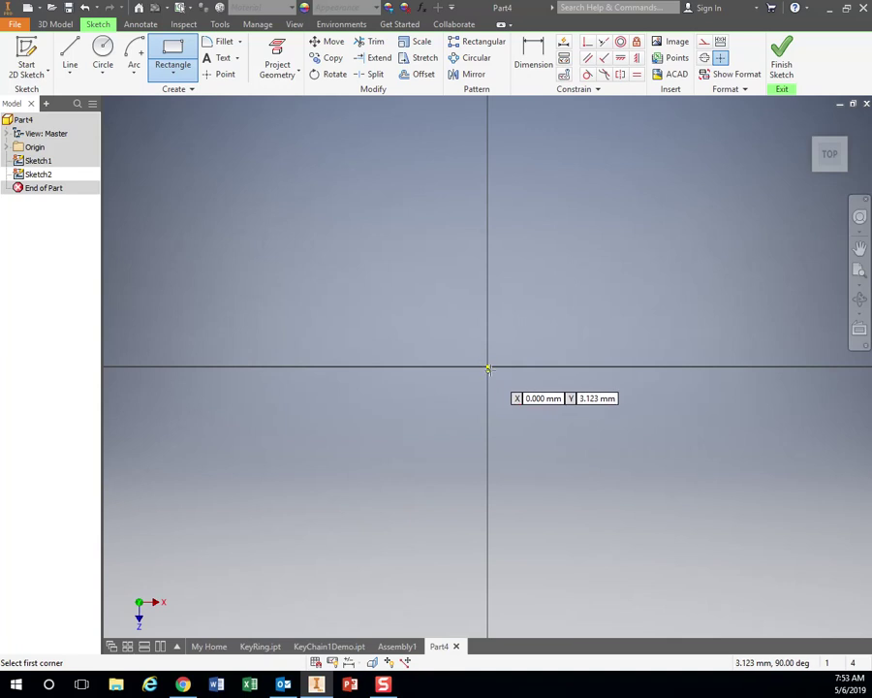
{"action": "left_click", "coordinate": [170, 77]}
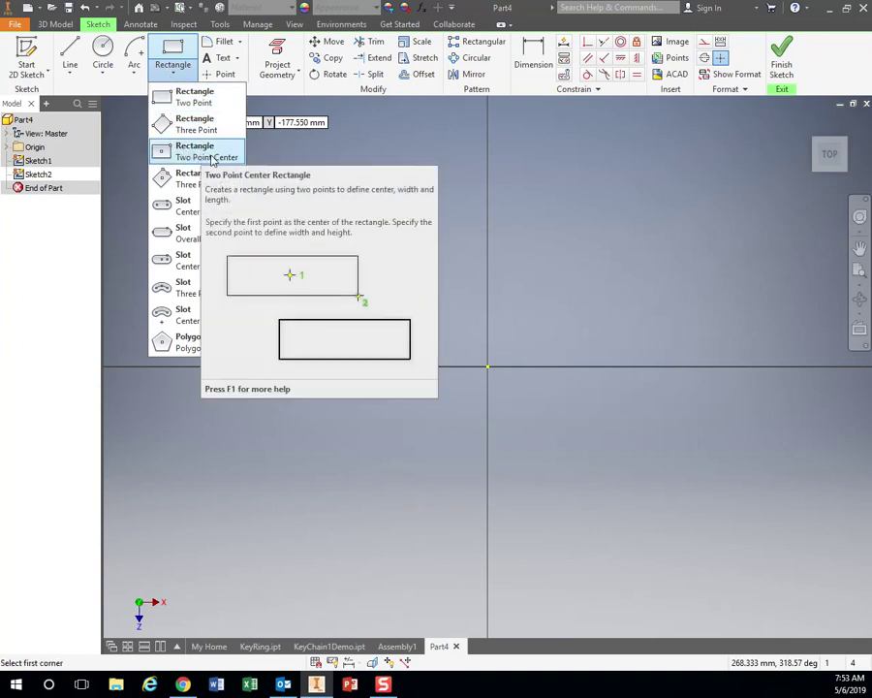
Draw a Two Point Center rectangle at the origin, 60 mm wide and 20 mm tall
{"action": "left_click", "coordinate": [208, 156]}
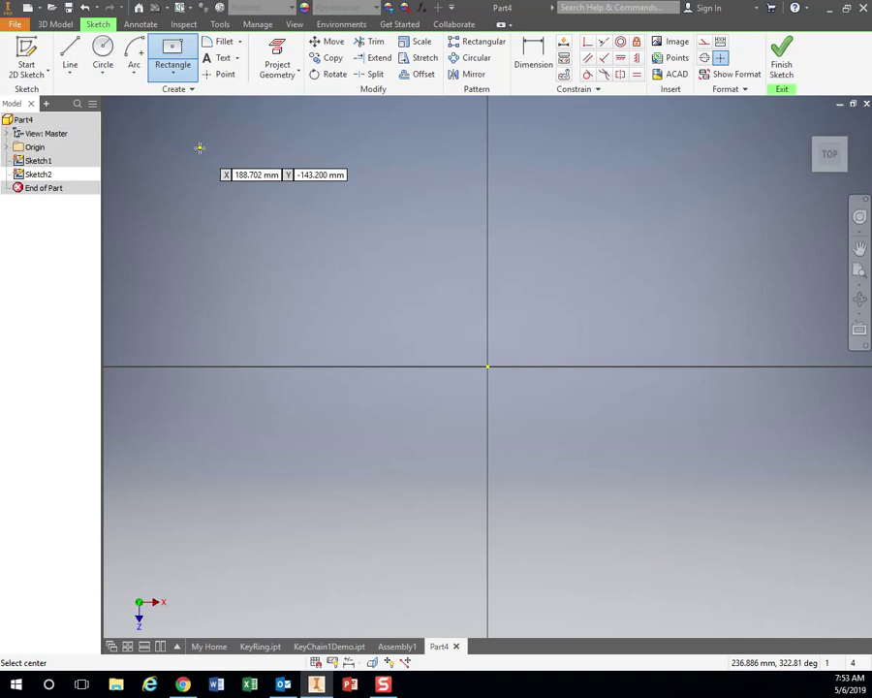
{"action": "left_click", "coordinate": [487, 366]}
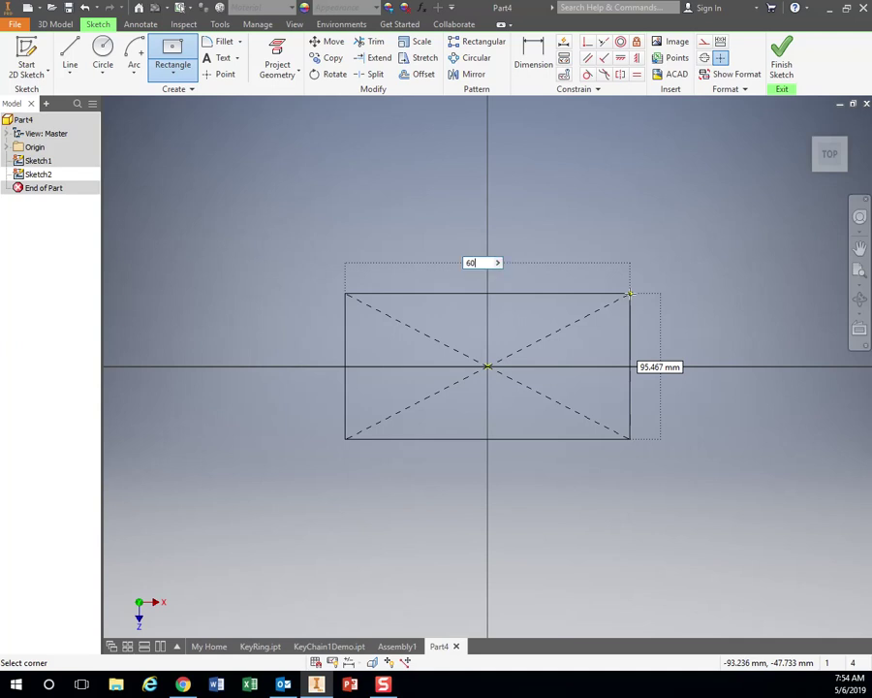
{"action": "key", "text": "Tab"}
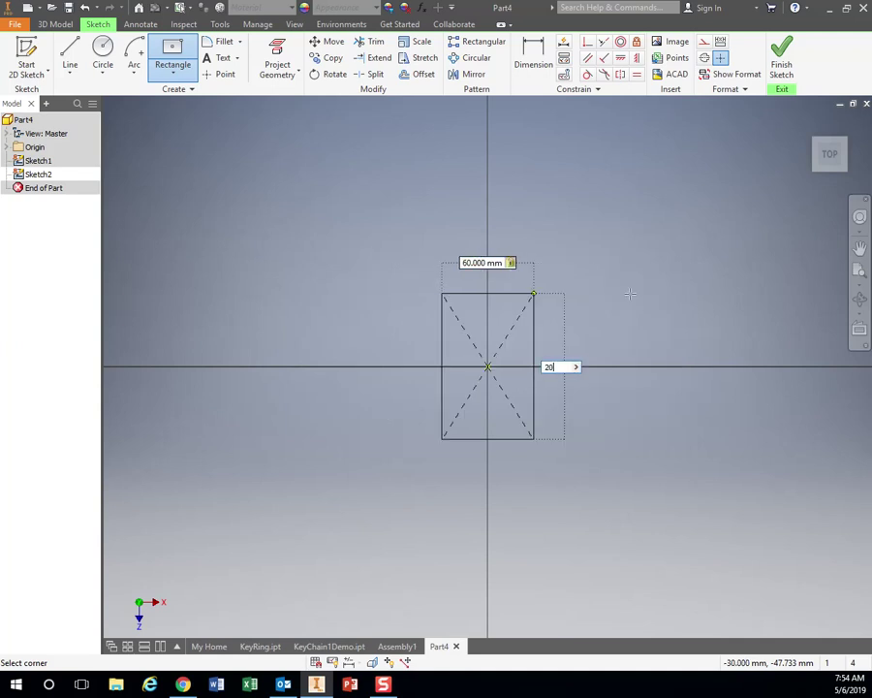
{"action": "key", "text": "Return"}
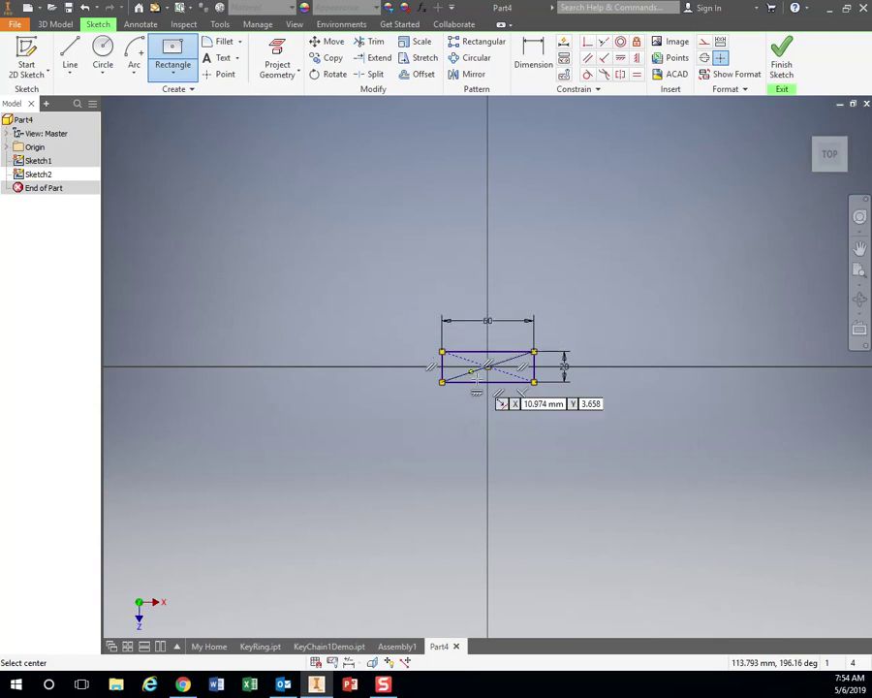
{"action": "scroll", "coordinate": [487, 369], "scroll_direction": "up", "scroll_amount": 5}
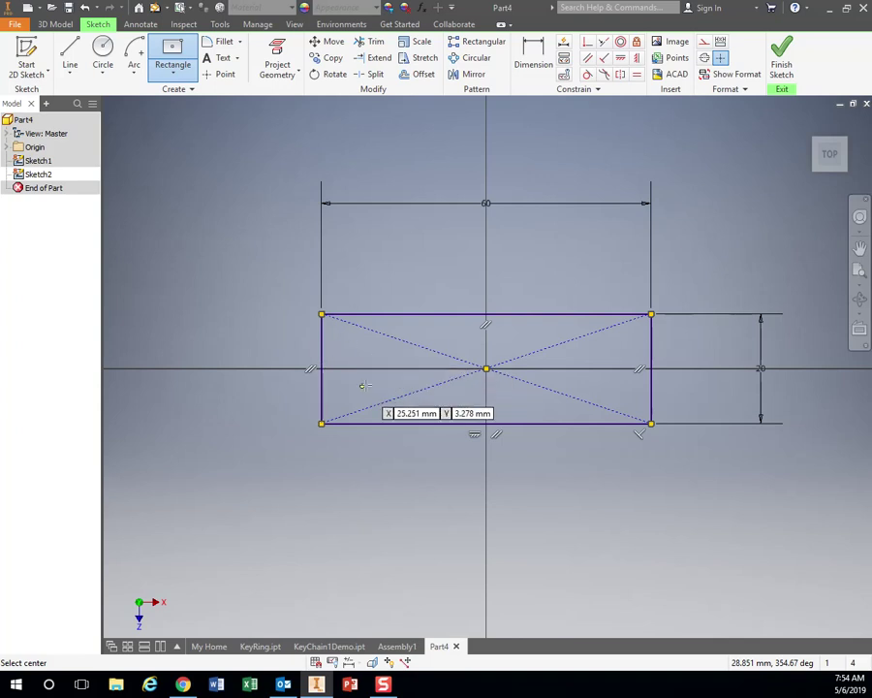
Draw concentric 9 mm and 5 mm circles on the horizontal axis left of the rectangle
{"action": "left_click", "coordinate": [103, 51]}
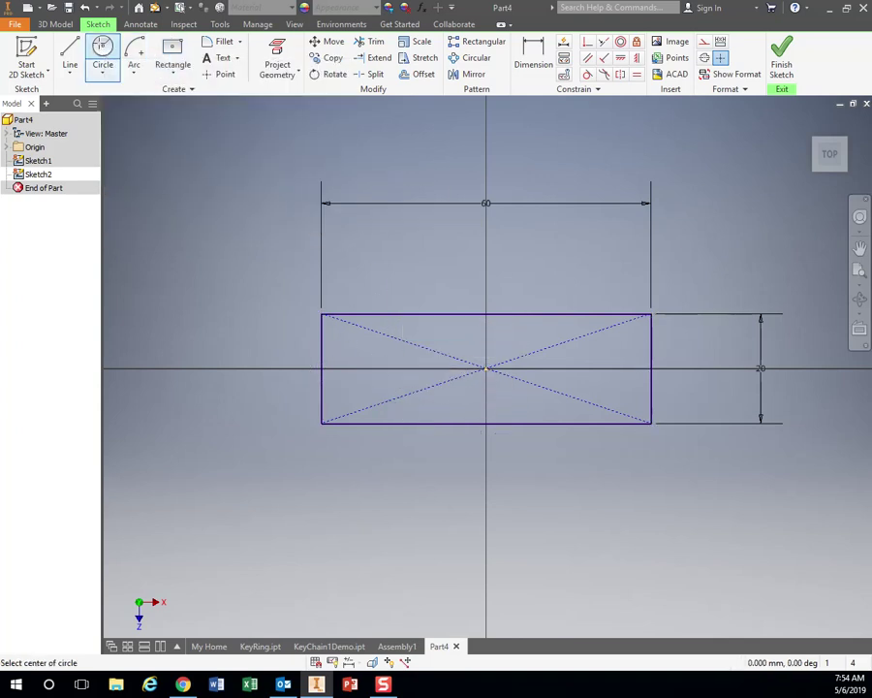
{"action": "left_click", "coordinate": [209, 367]}
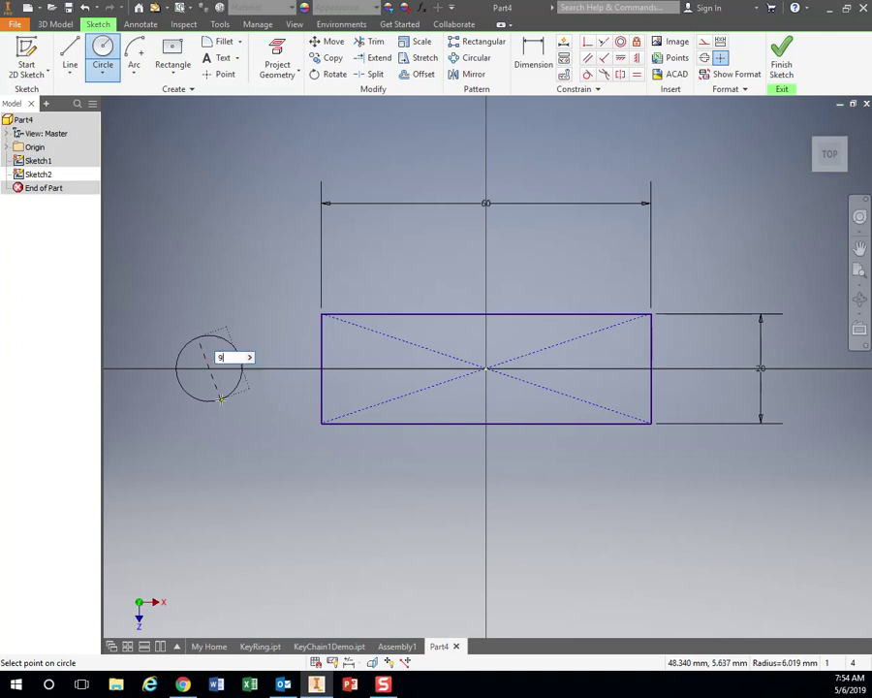
{"action": "key", "text": "Escape"}
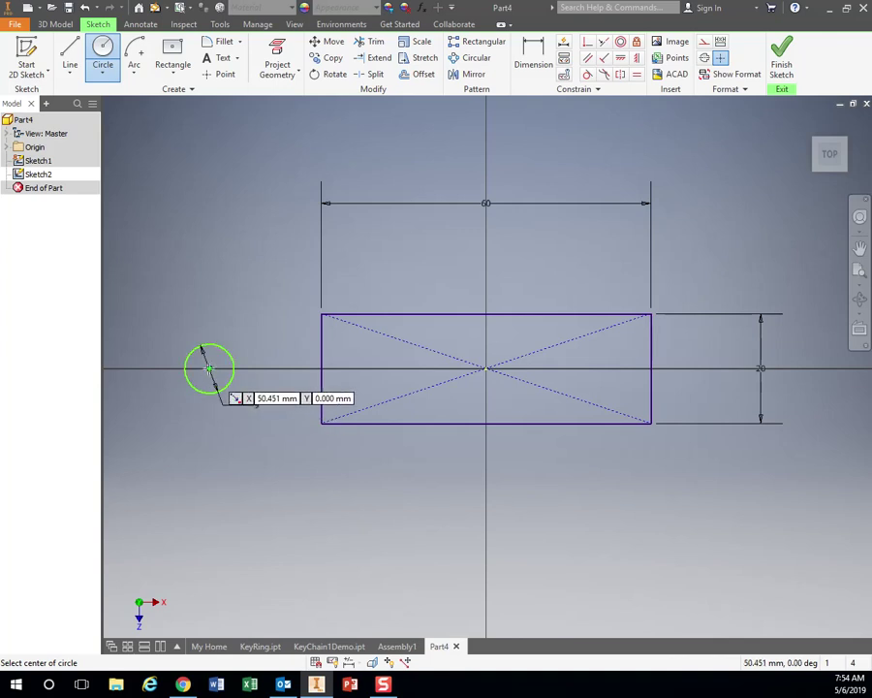
{"action": "left_click", "coordinate": [208, 368]}
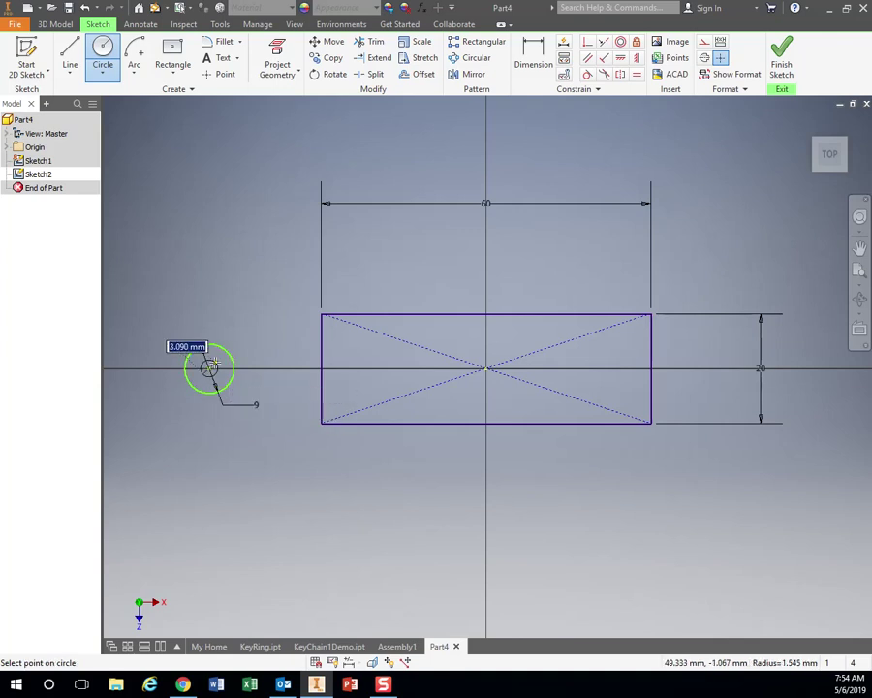
{"action": "type", "text": "5"}
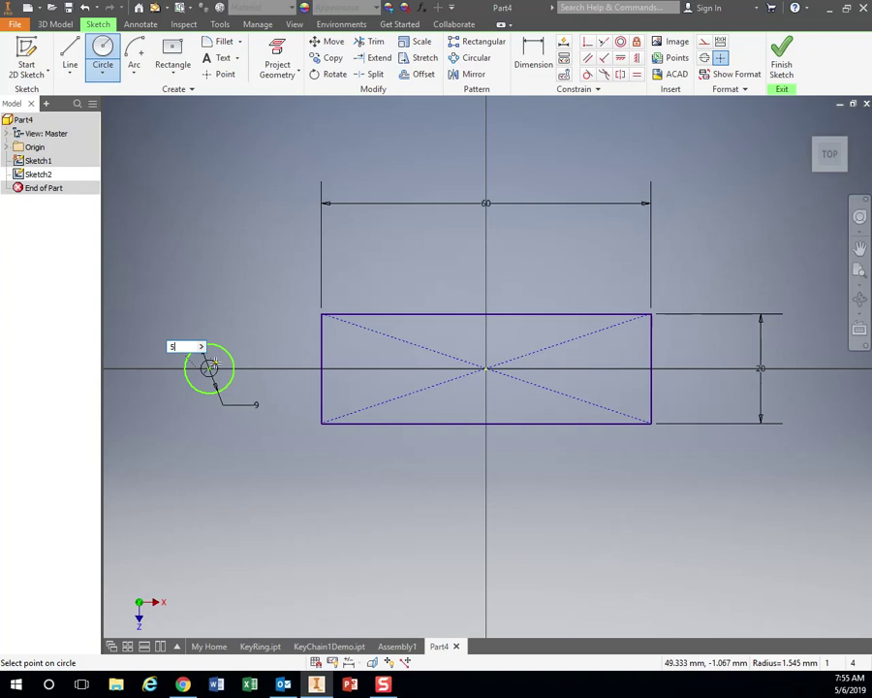
{"action": "key", "text": "Return"}
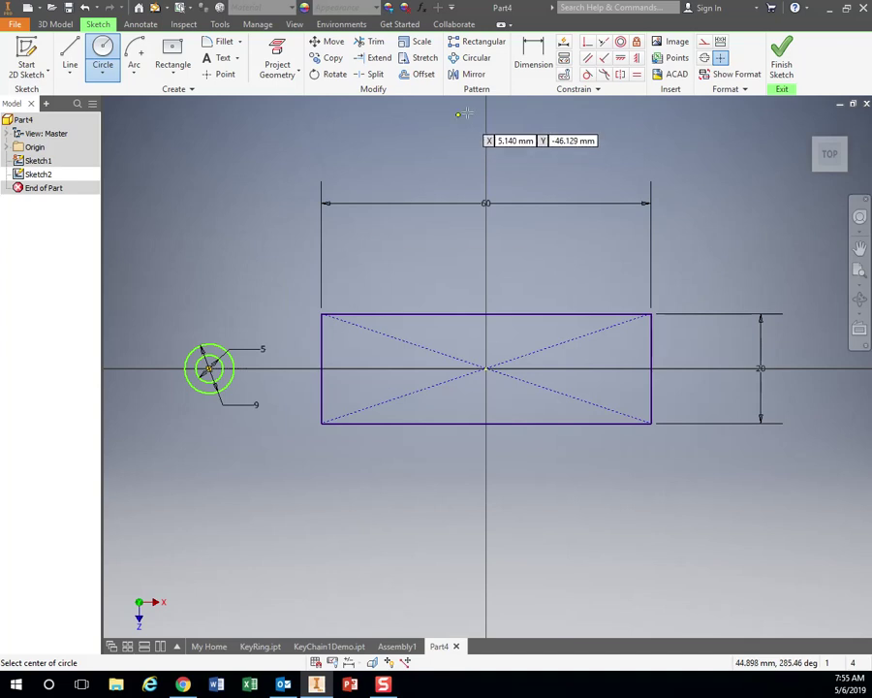
Dimension the circles' centre from the rectangle's left edge and set the distance to 3 mm
{"action": "left_click", "coordinate": [532, 53]}
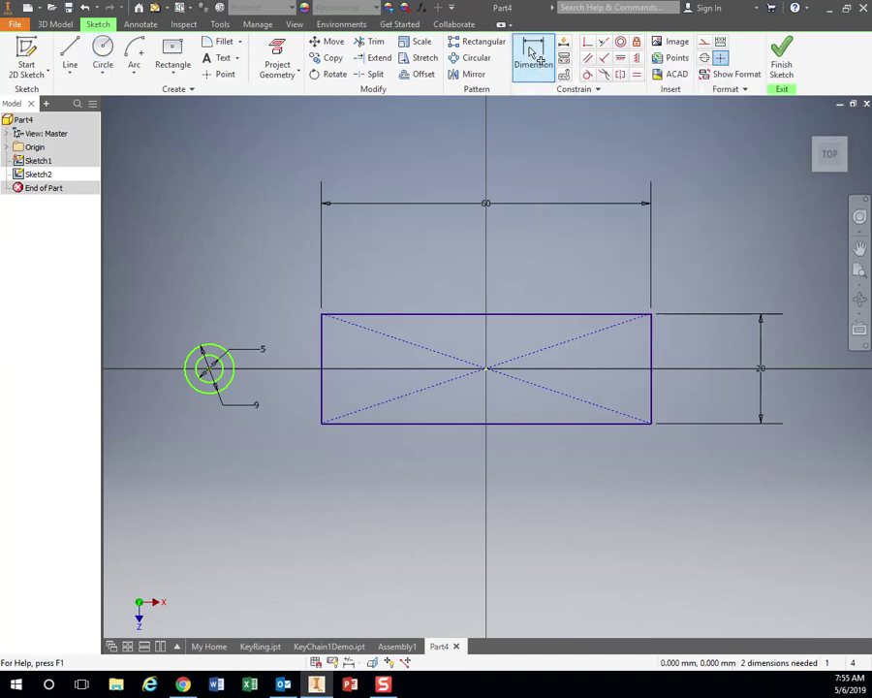
{"action": "left_click", "coordinate": [321, 359]}
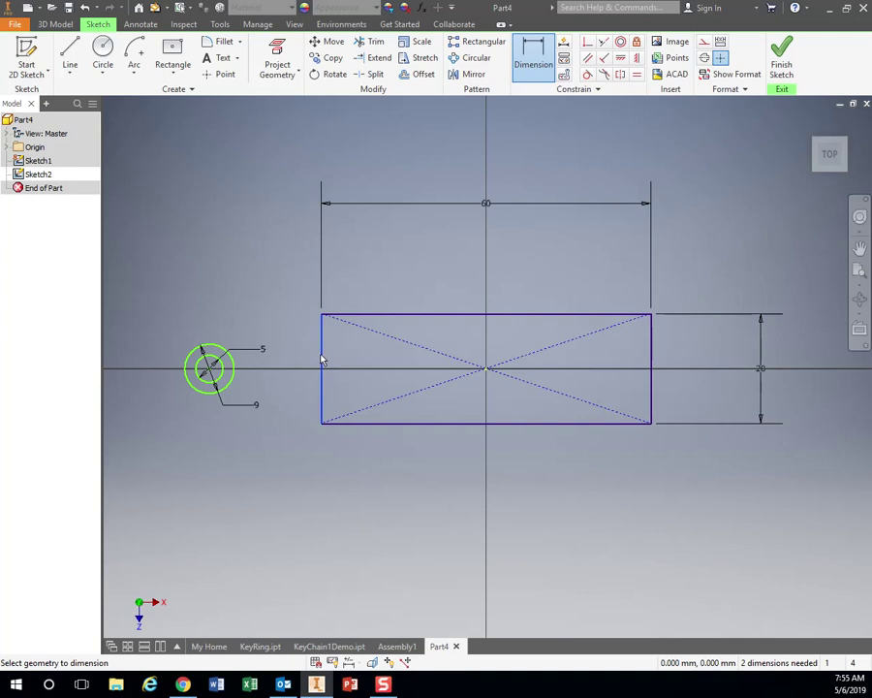
{"action": "left_click", "coordinate": [209, 376]}
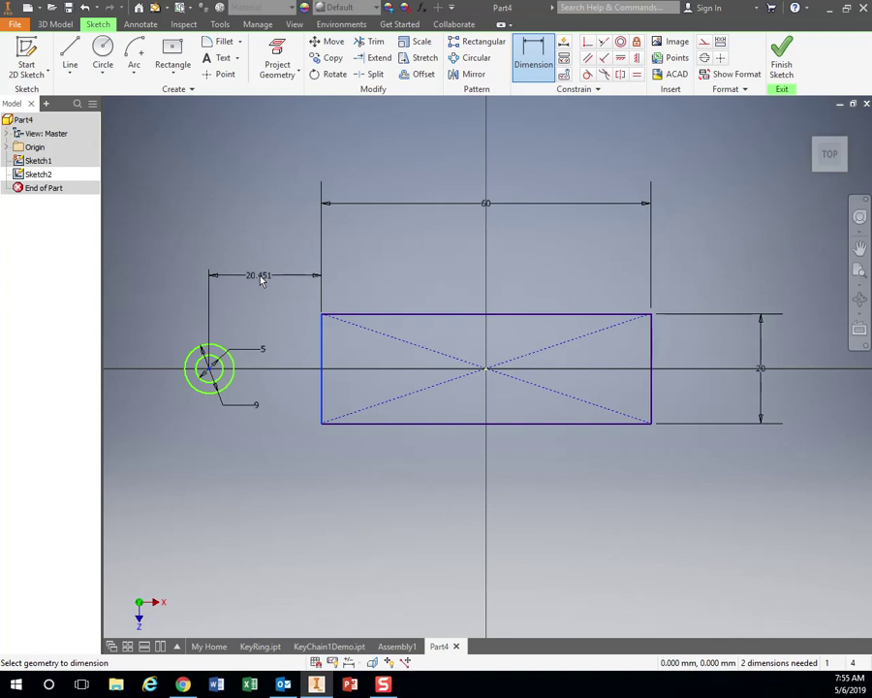
{"action": "left_click", "coordinate": [257, 285]}
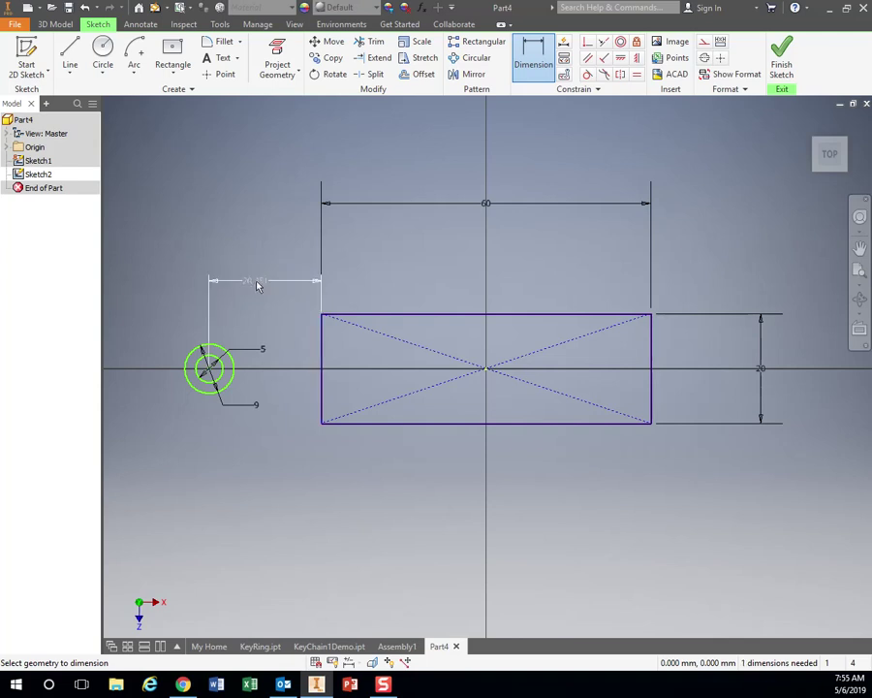
{"action": "key", "text": "Return"}
{"action": "double_click", "coordinate": [264, 283]}
{"action": "left_click_drag", "start_coordinate": [260, 331], "coordinate": [202, 312]}
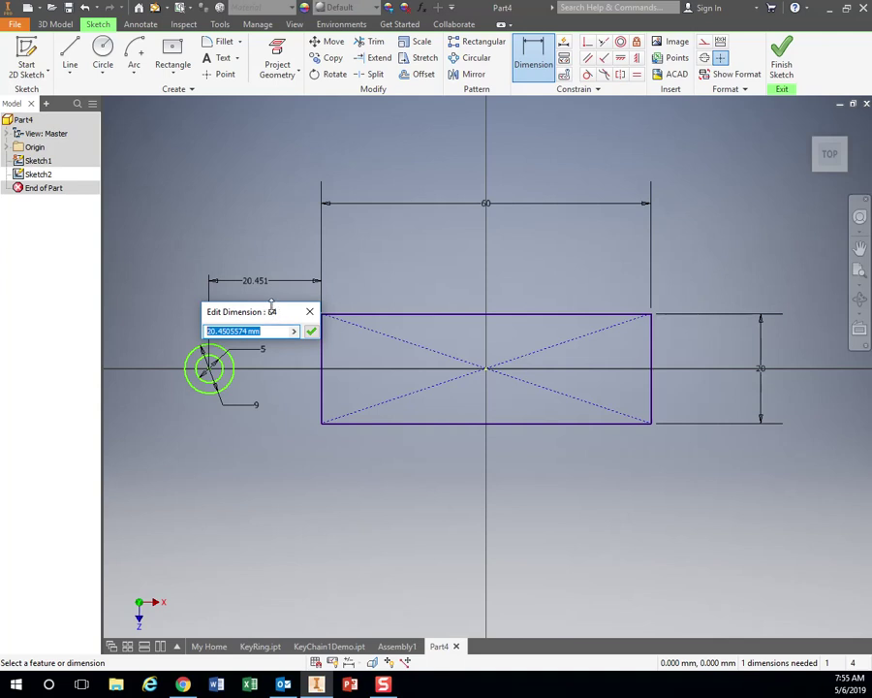
{"action": "type", "text": "3"}
{"action": "key", "text": "Return"}
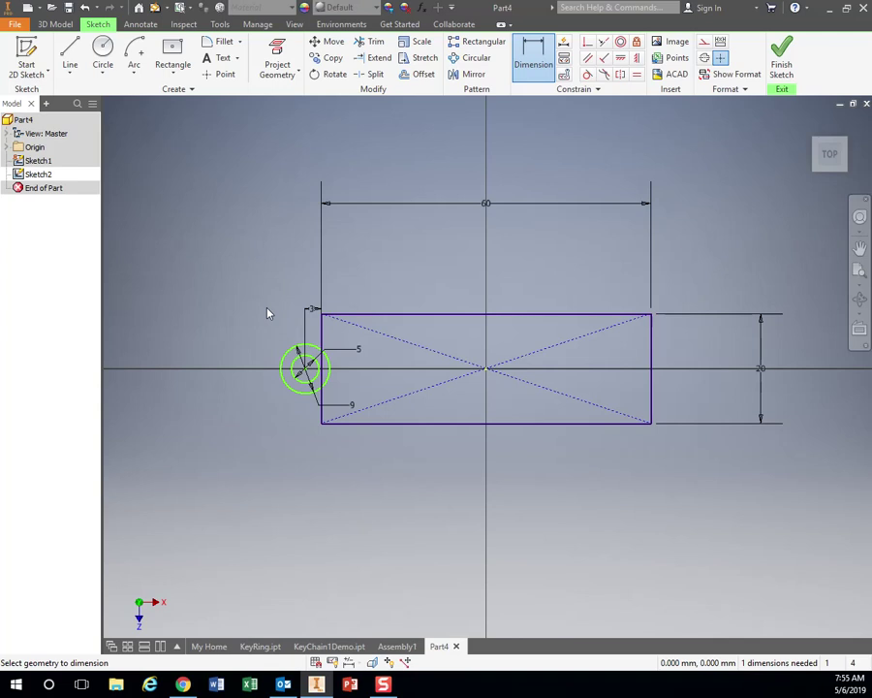
{"action": "left_click", "coordinate": [307, 371]}
{"action": "double_click", "coordinate": [310, 310]}
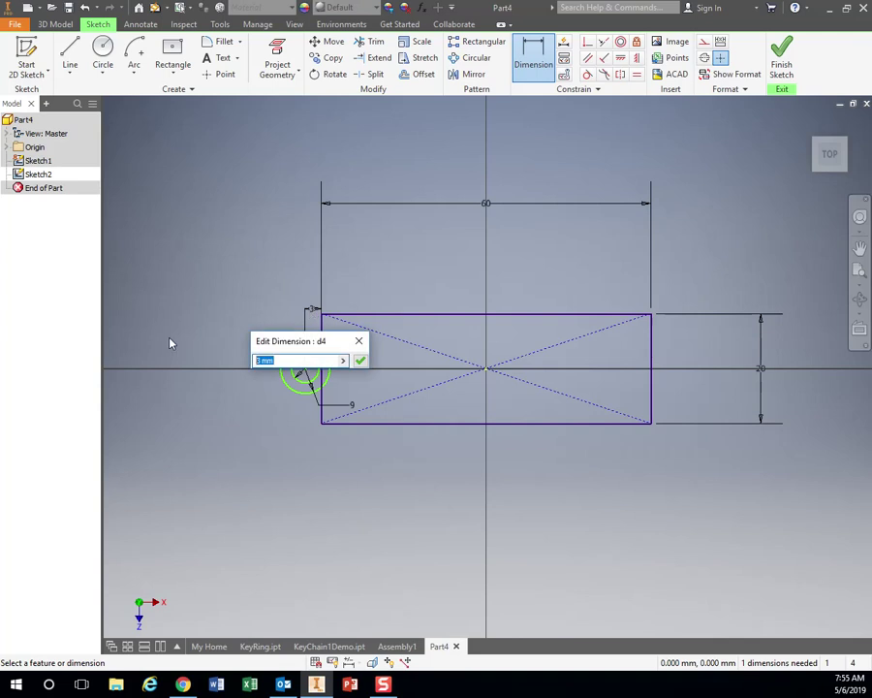
{"action": "type", "text": "4"}
{"action": "key", "text": "Return"}
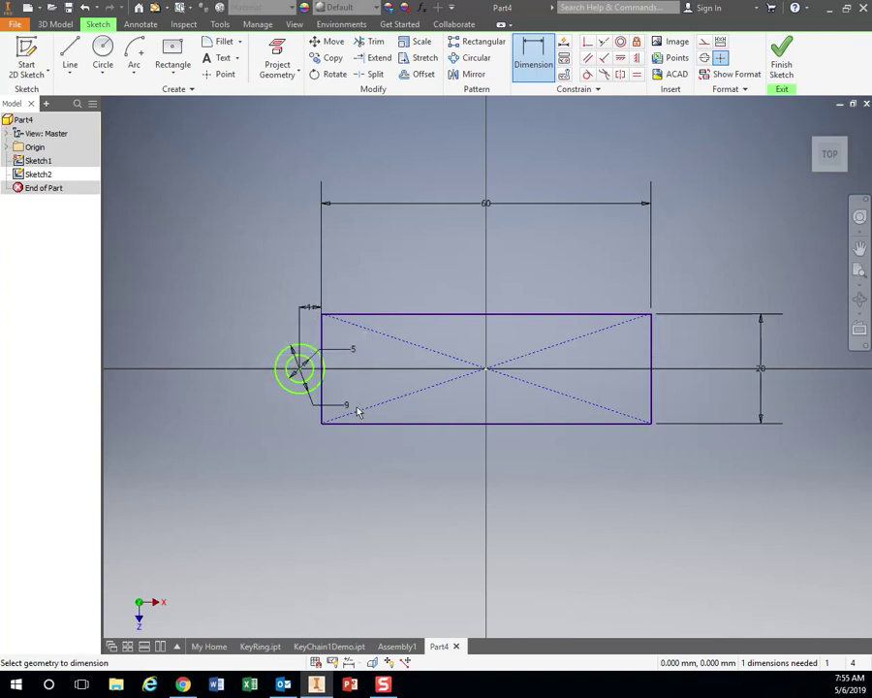
{"action": "scroll", "coordinate": [320, 383], "scroll_direction": "up", "scroll_amount": 5}
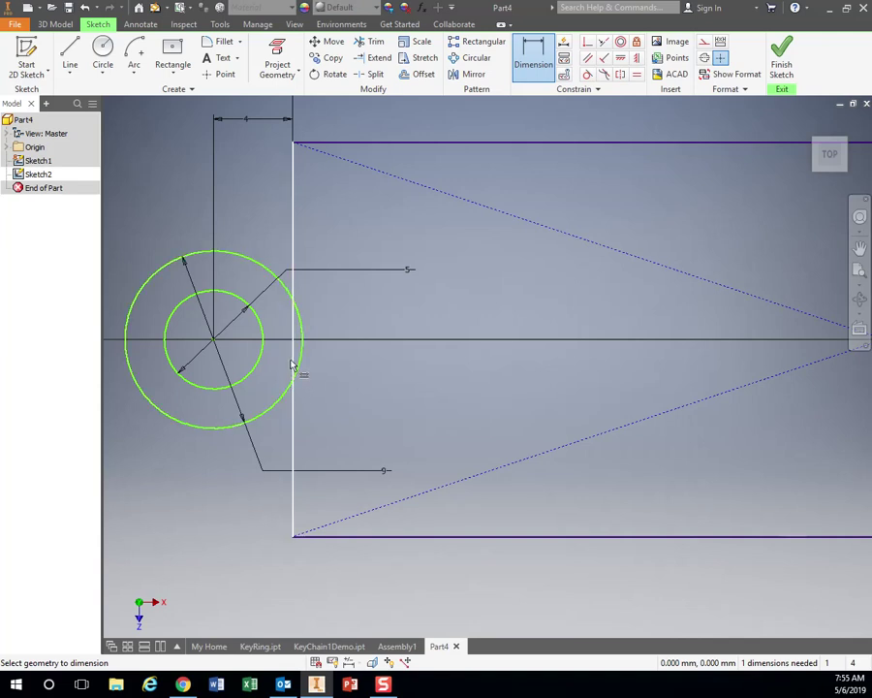
{"action": "scroll", "coordinate": [296, 365], "scroll_direction": "down", "scroll_amount": 5}
{"action": "double_click", "coordinate": [275, 277]}
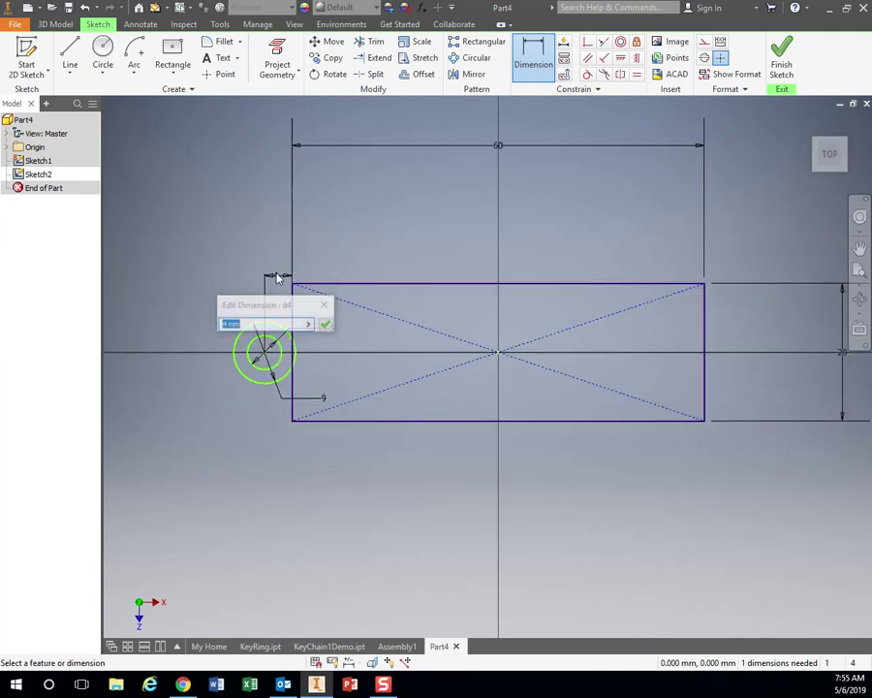
{"action": "type", "text": "2"}
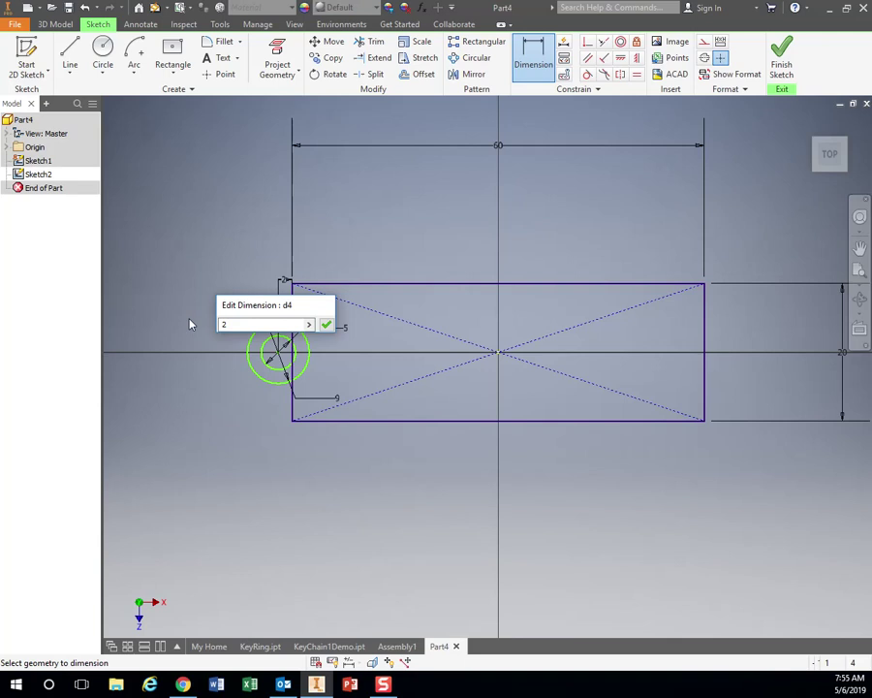
{"action": "key", "text": "Return"}
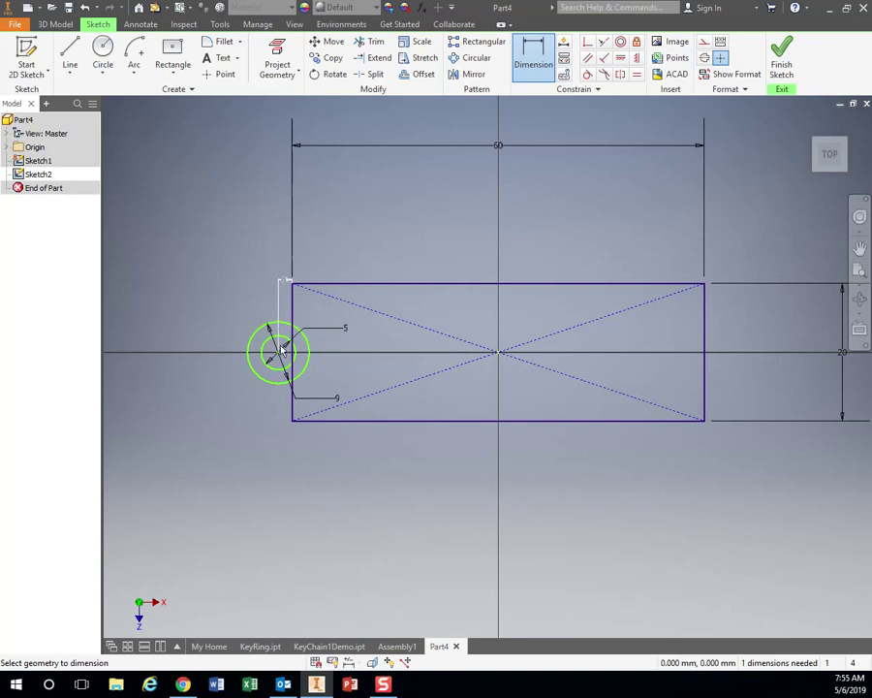
{"action": "double_click", "coordinate": [284, 281]}
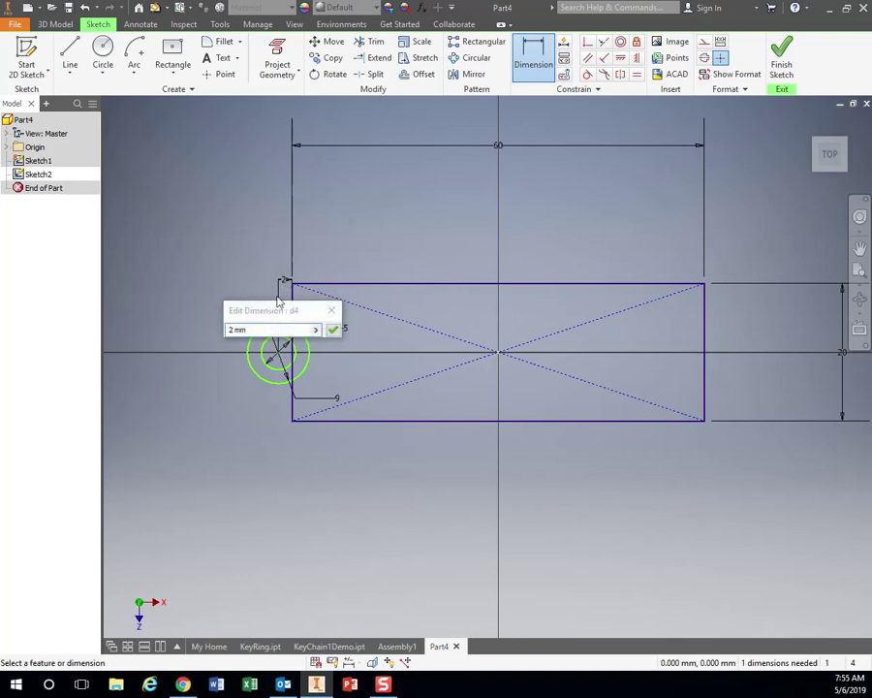
{"action": "type", "text": "3"}
{"action": "key", "text": "Return"}
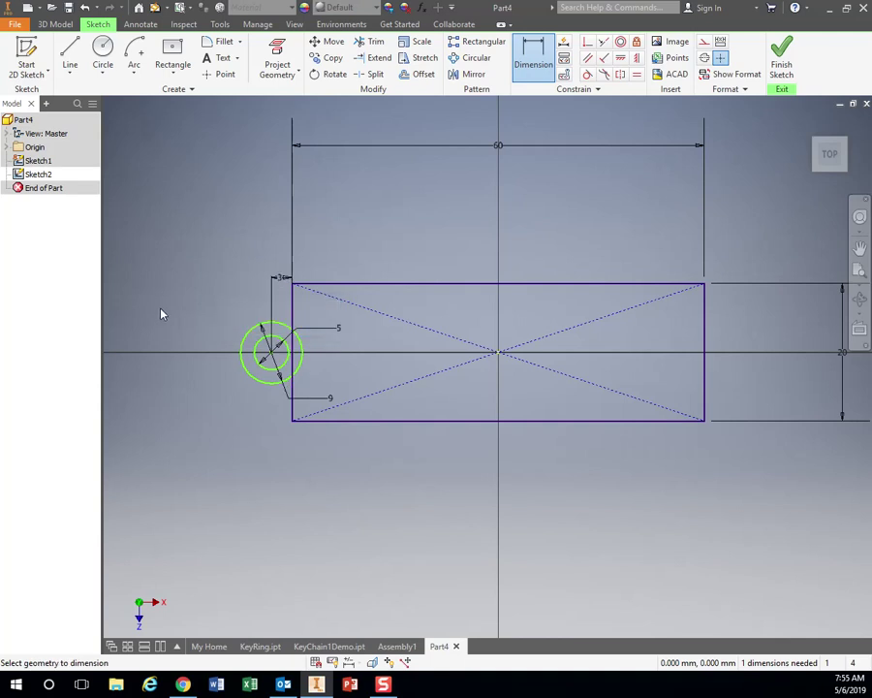
Finish Sketch2 and extrude the rectangle and ring profile 7 mm into Extrusion1
{"action": "left_click", "coordinate": [781, 68]}
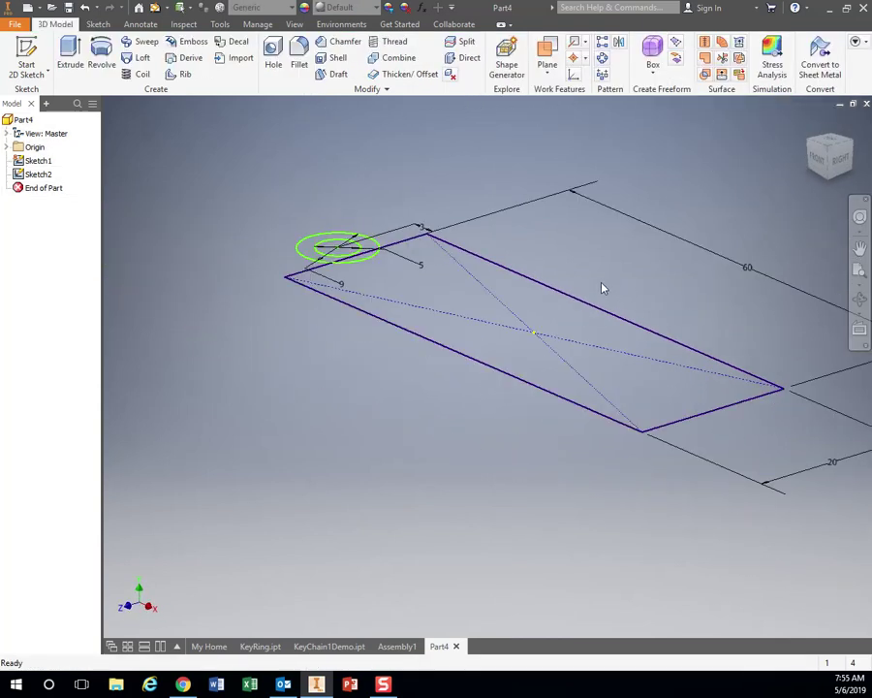
{"action": "mouse_move", "coordinate": [601, 288]}
{"action": "middle_mouse_down"}
{"action": "mouse_move", "coordinate": [481, 278]}
{"action": "mouse_move", "coordinate": [533, 284]}
{"action": "mouse_move", "coordinate": [522, 282]}
{"action": "middle_mouse_up"}
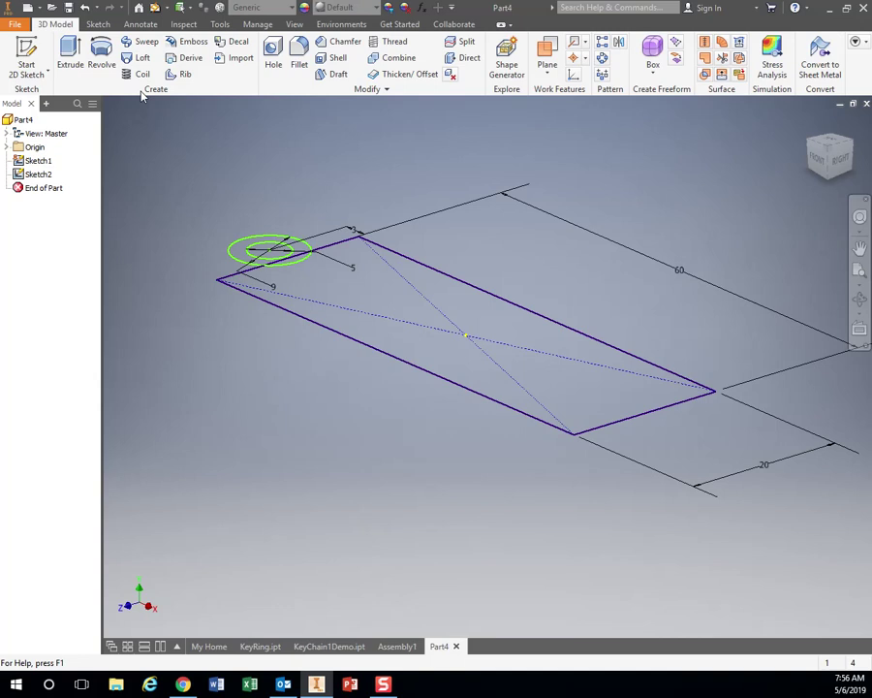
{"action": "left_click", "coordinate": [67, 57]}
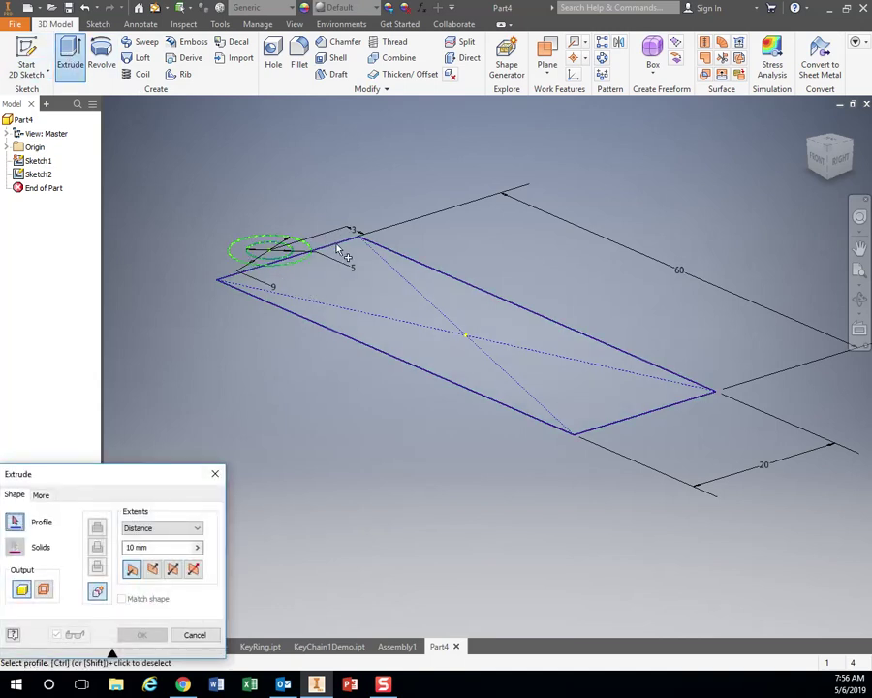
{"action": "left_click", "coordinate": [337, 287]}
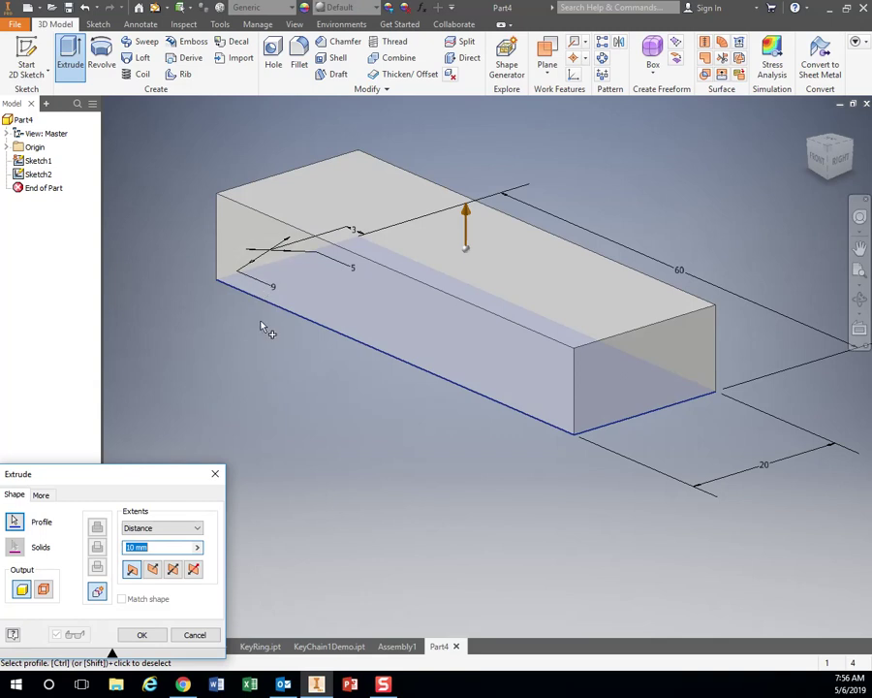
{"action": "middle_click_drag", "start_coordinate": [269, 342], "coordinate": [211, 191], "text": "shift"}
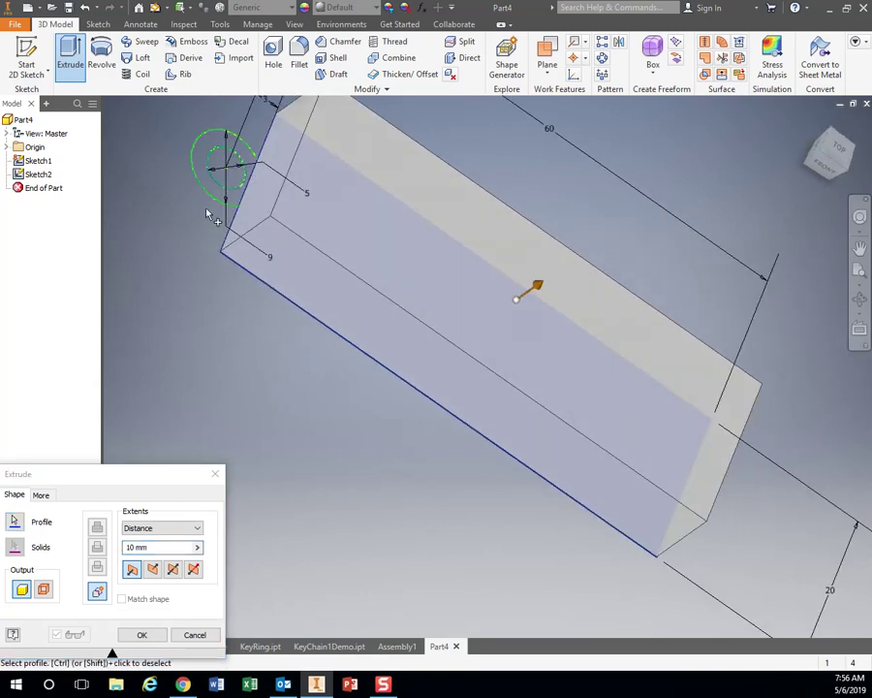
{"action": "middle_click_drag", "start_coordinate": [395, 368], "coordinate": [448, 357], "text": "shift"}
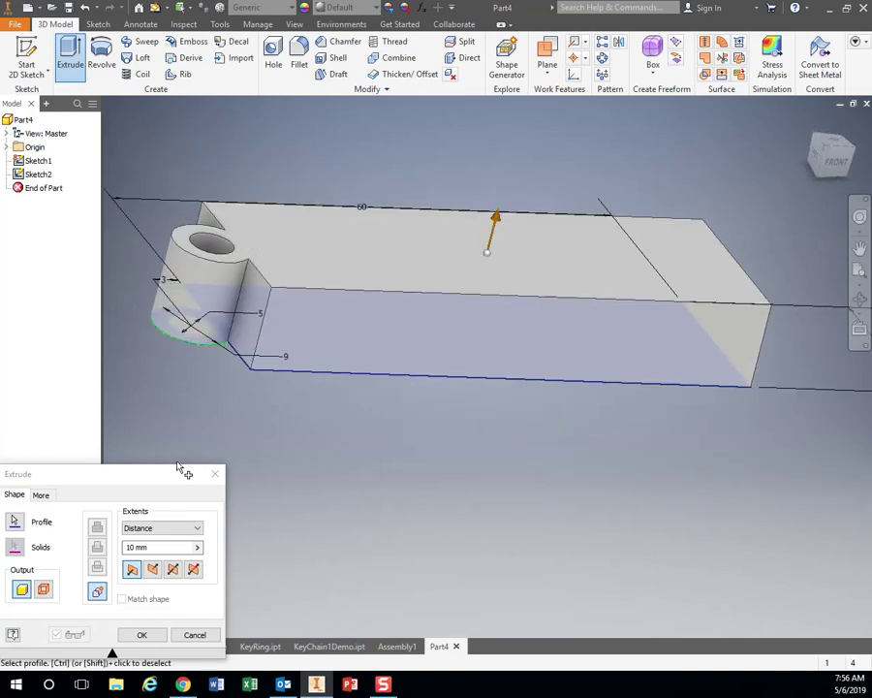
{"action": "left_click_drag", "start_coordinate": [153, 478], "coordinate": [228, 407]}
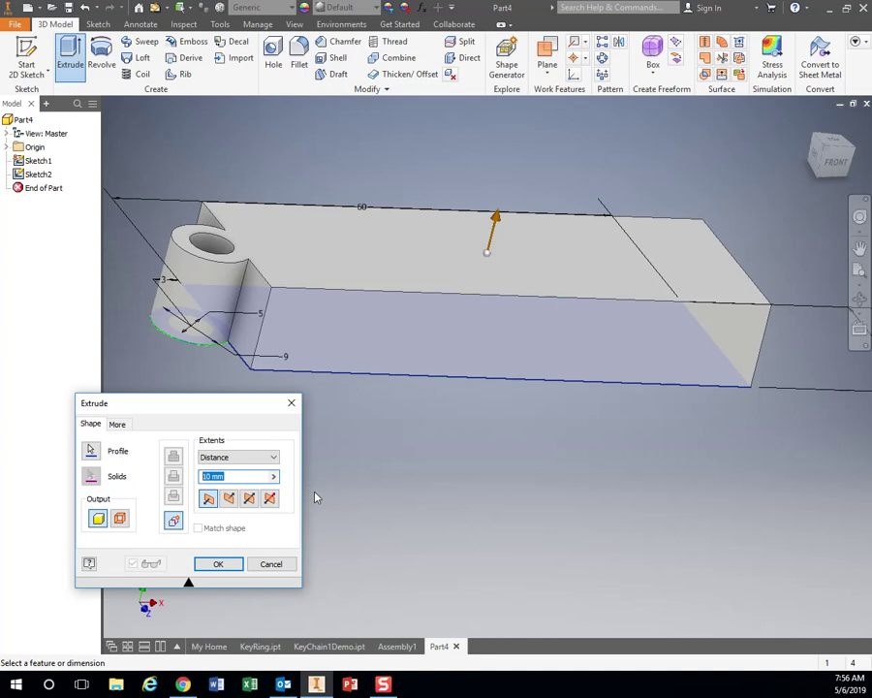
{"action": "type", "text": "7"}
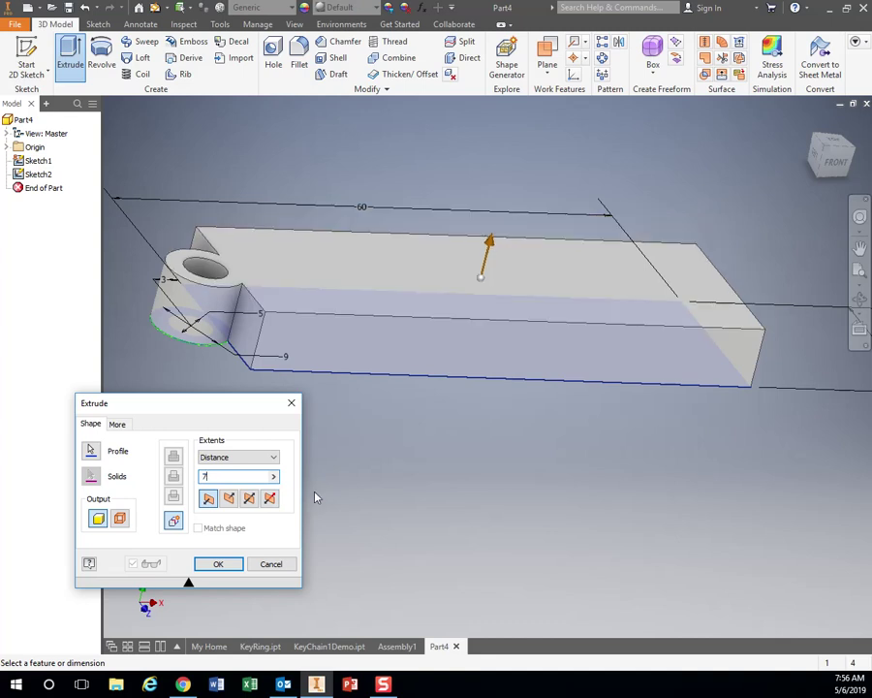
{"action": "key", "text": "Return"}
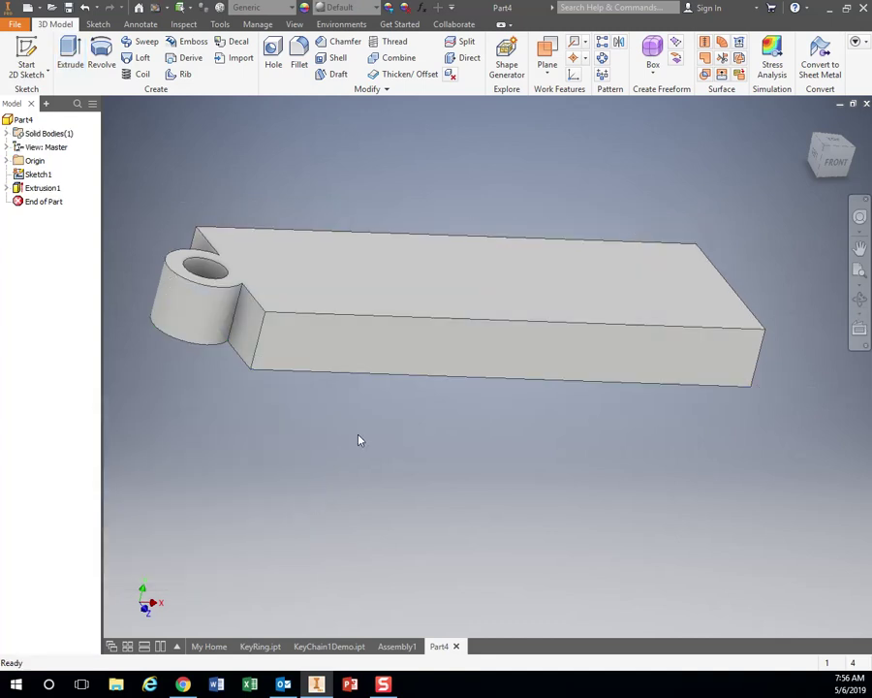
{"action": "middle_click_drag", "start_coordinate": [358, 441], "coordinate": [520, 466], "text": "shift"}
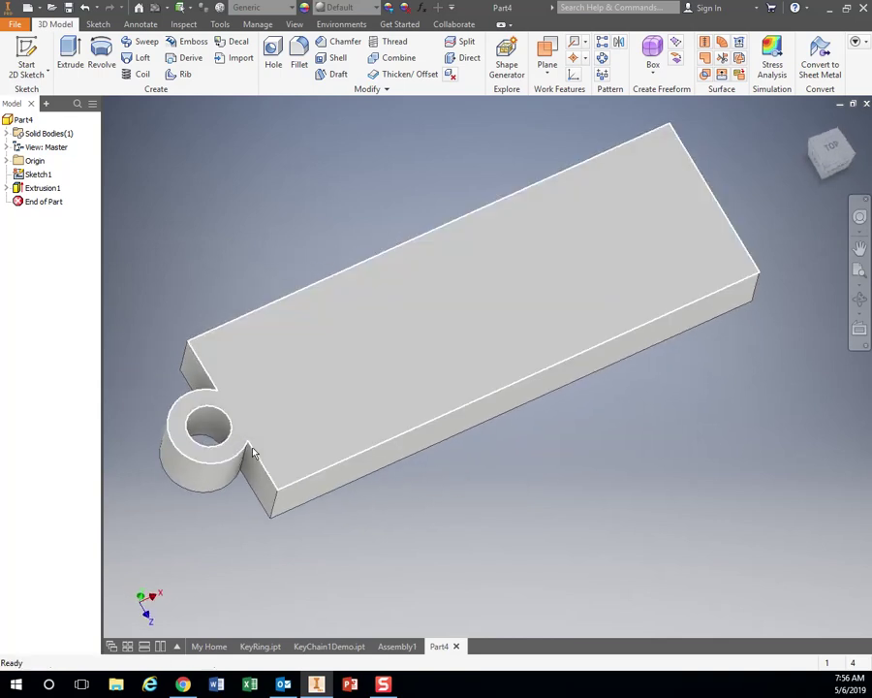
{"action": "middle_click_drag", "start_coordinate": [660, 543], "coordinate": [629, 517], "text": "shift"}
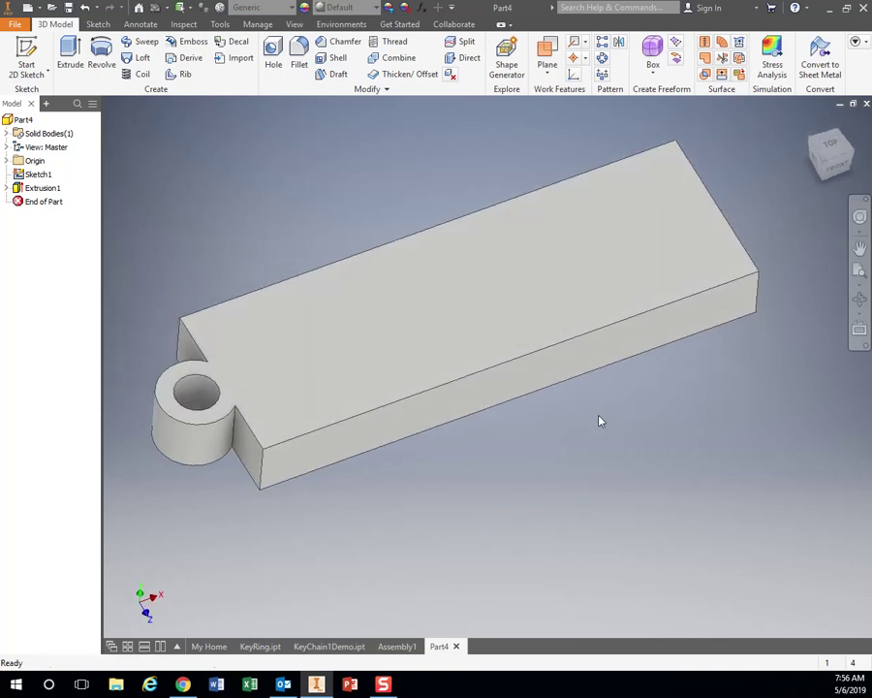